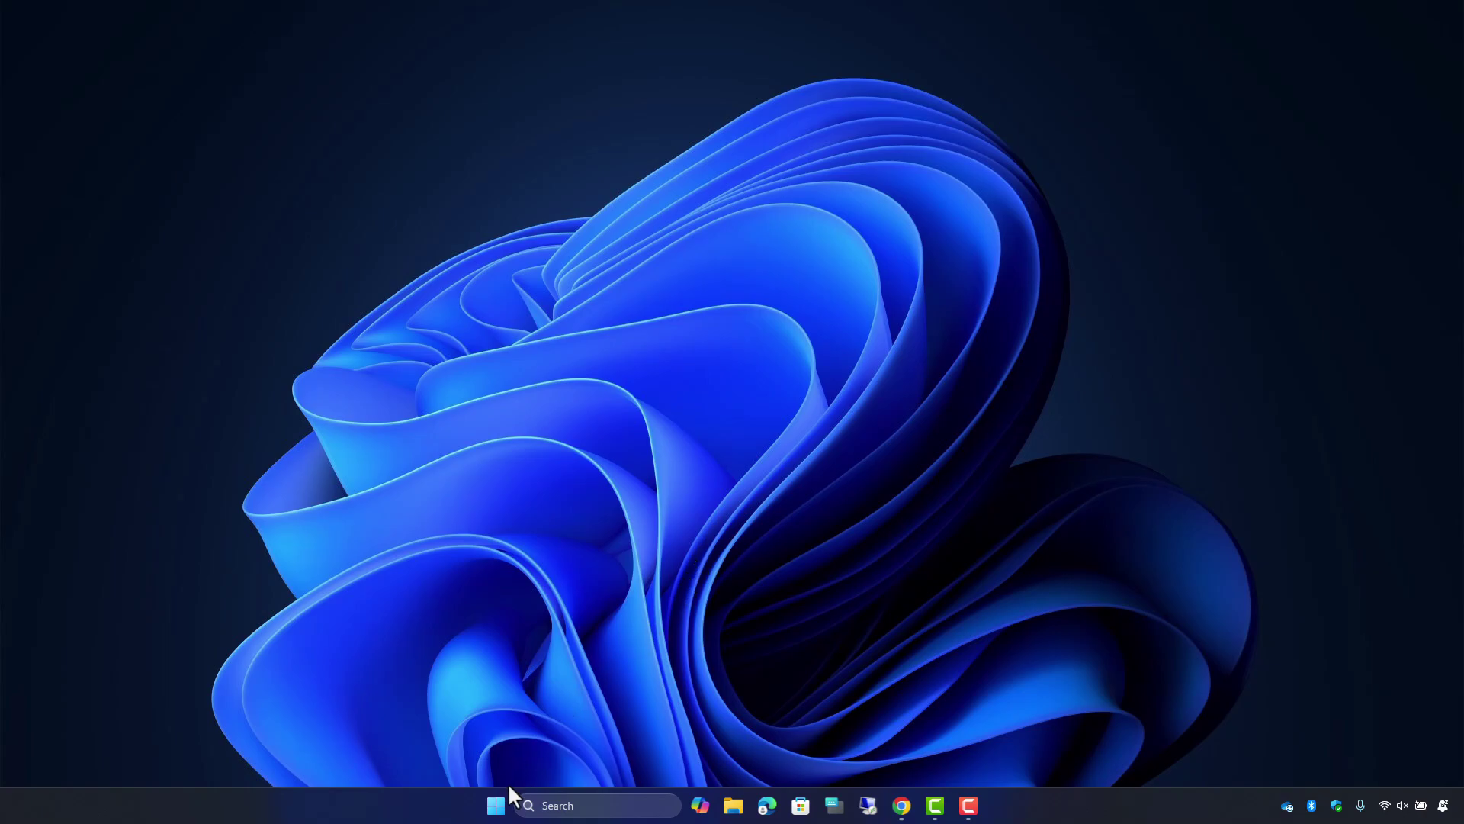
Open the Start menu on the Windows 11 desktop, then dismiss it again
{"action": "left_click", "coordinate": [496, 804]}
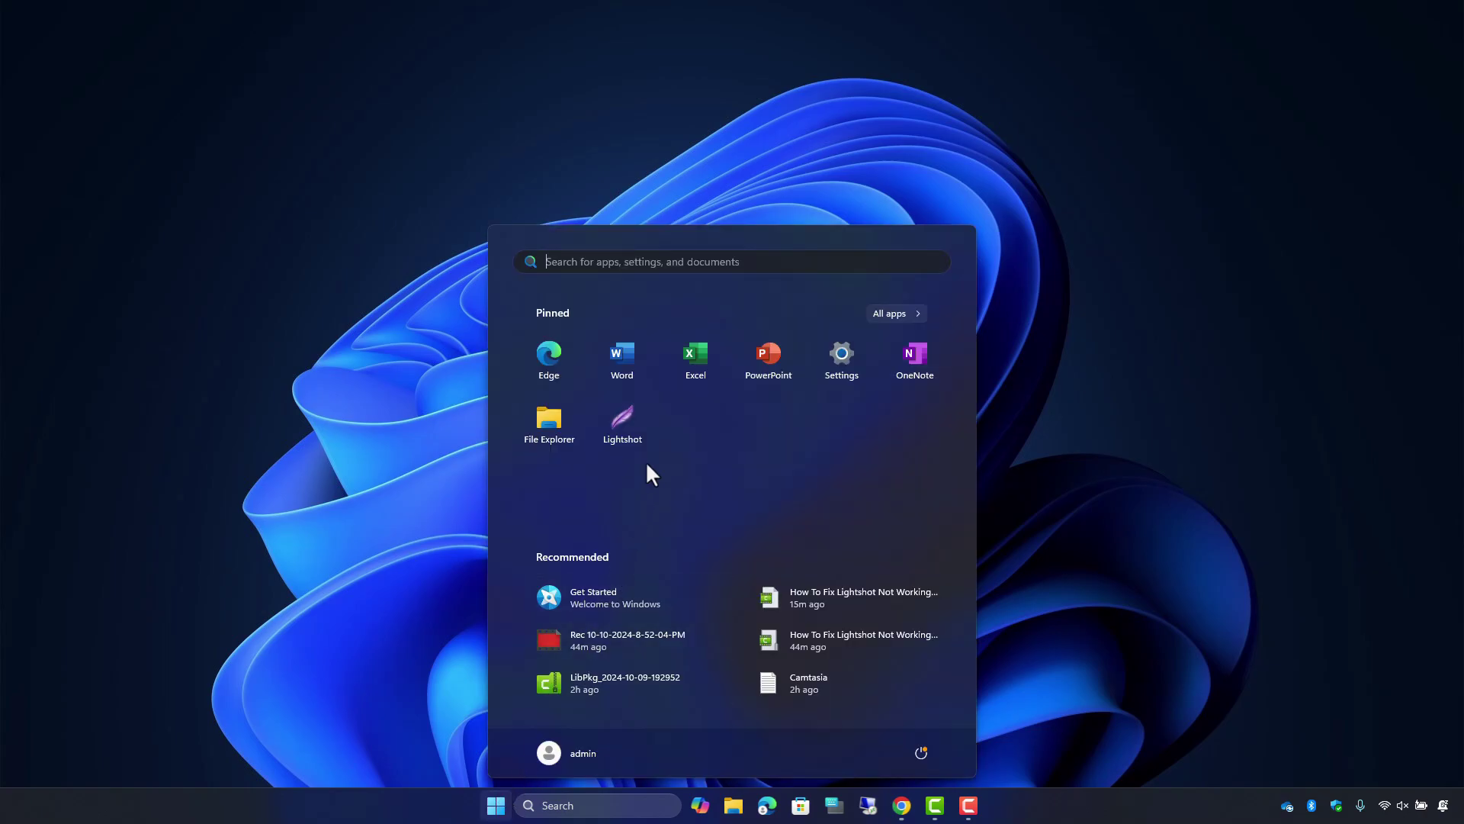
{"action": "left_click", "coordinate": [649, 434]}
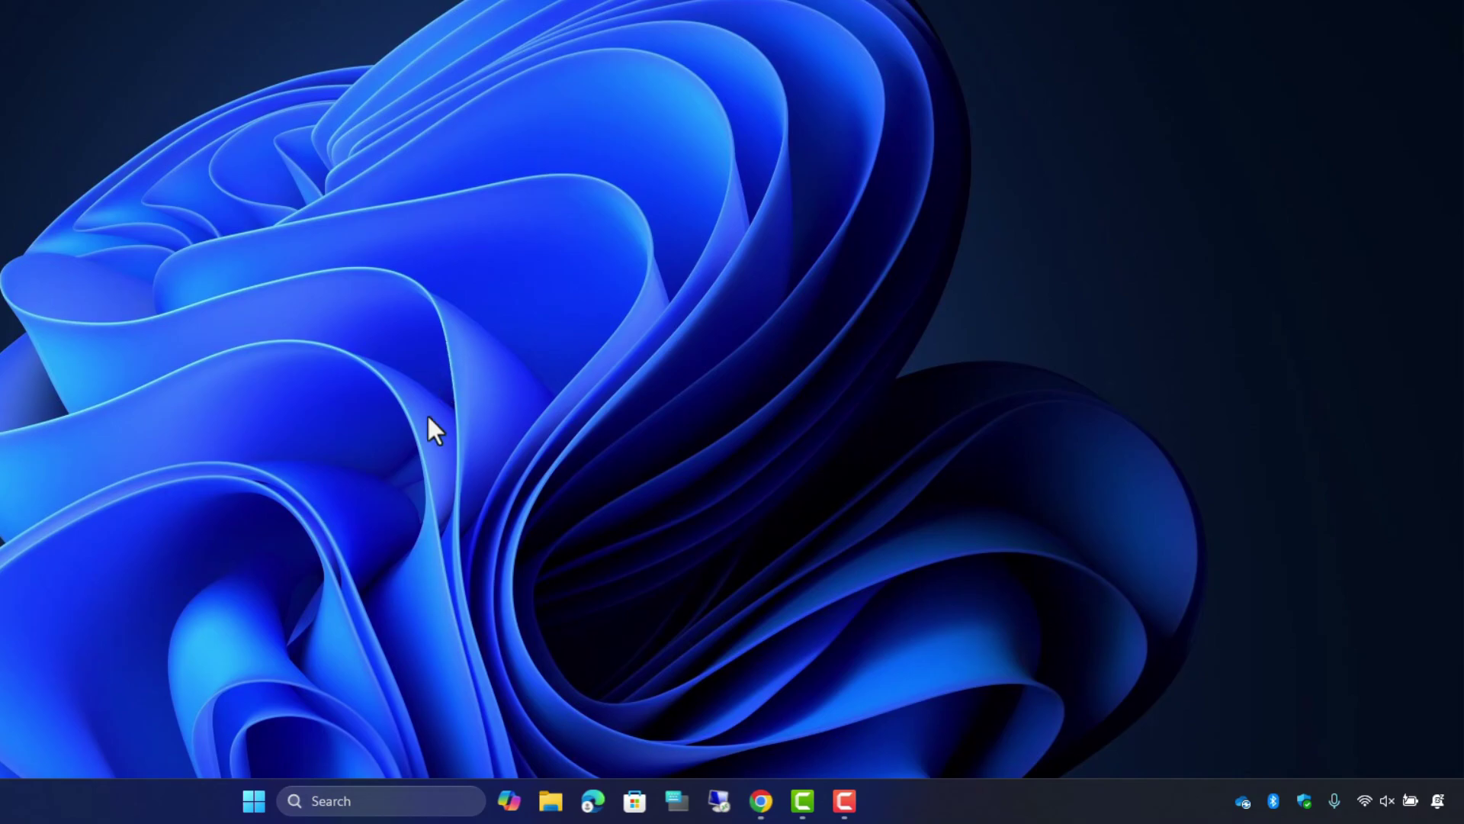
Launch Task Manager from the taskbar menu and search processes for 'light' to find Lightshot (32 bit)
{"action": "right_click", "coordinate": [168, 810]}
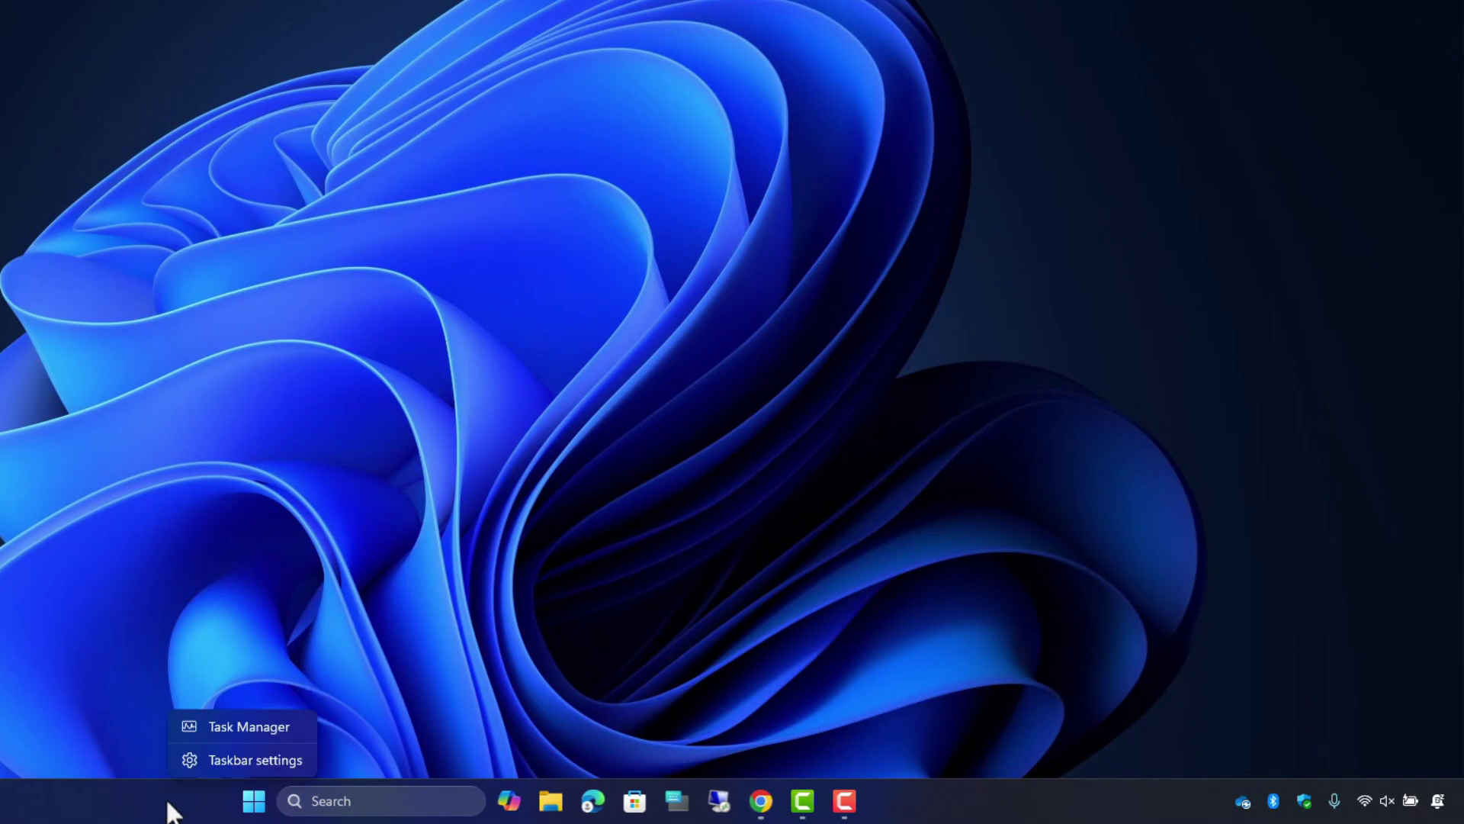
{"action": "left_click", "coordinate": [272, 731]}
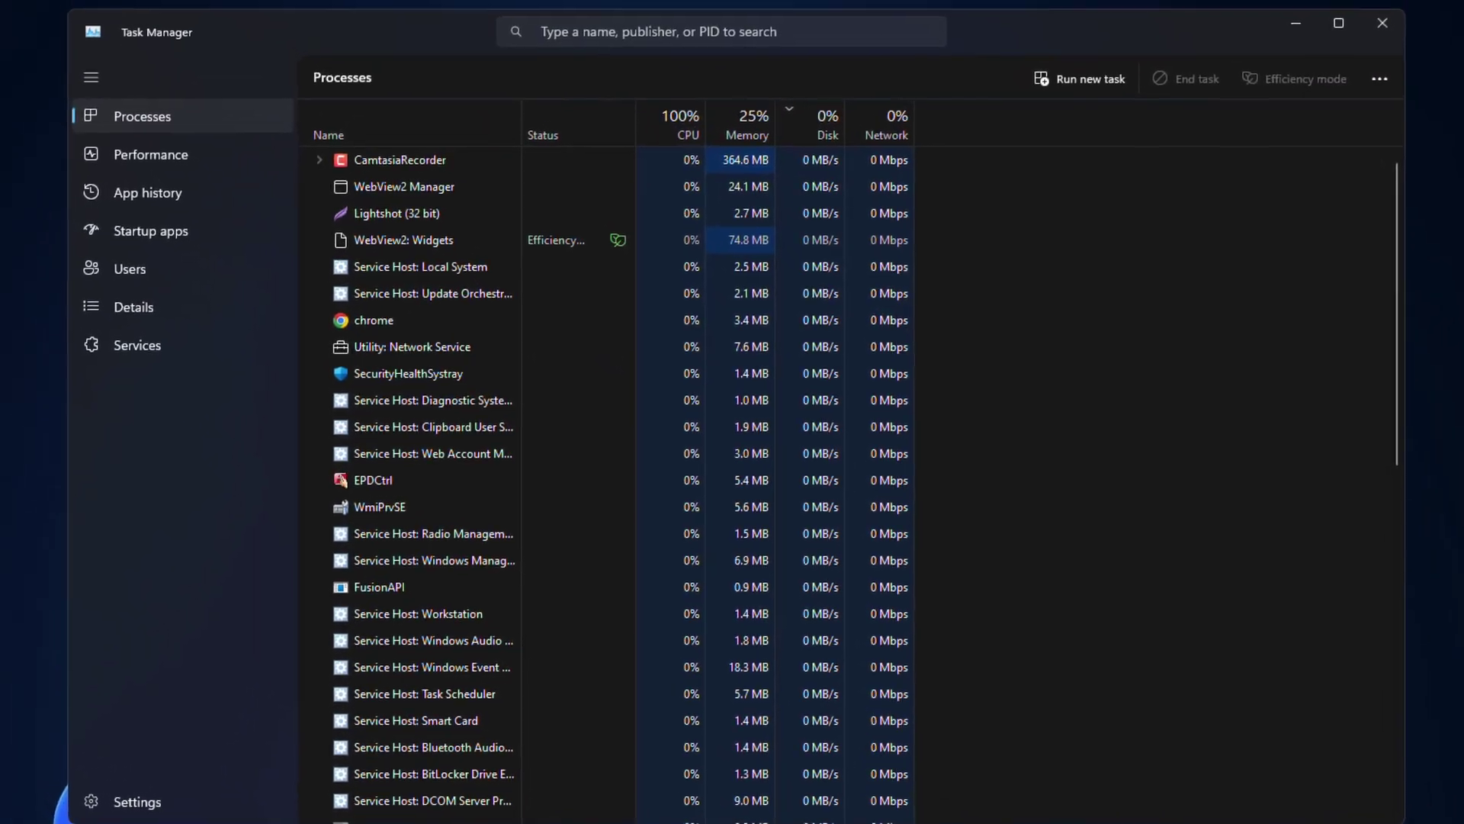
{"action": "left_click", "coordinate": [777, 31]}
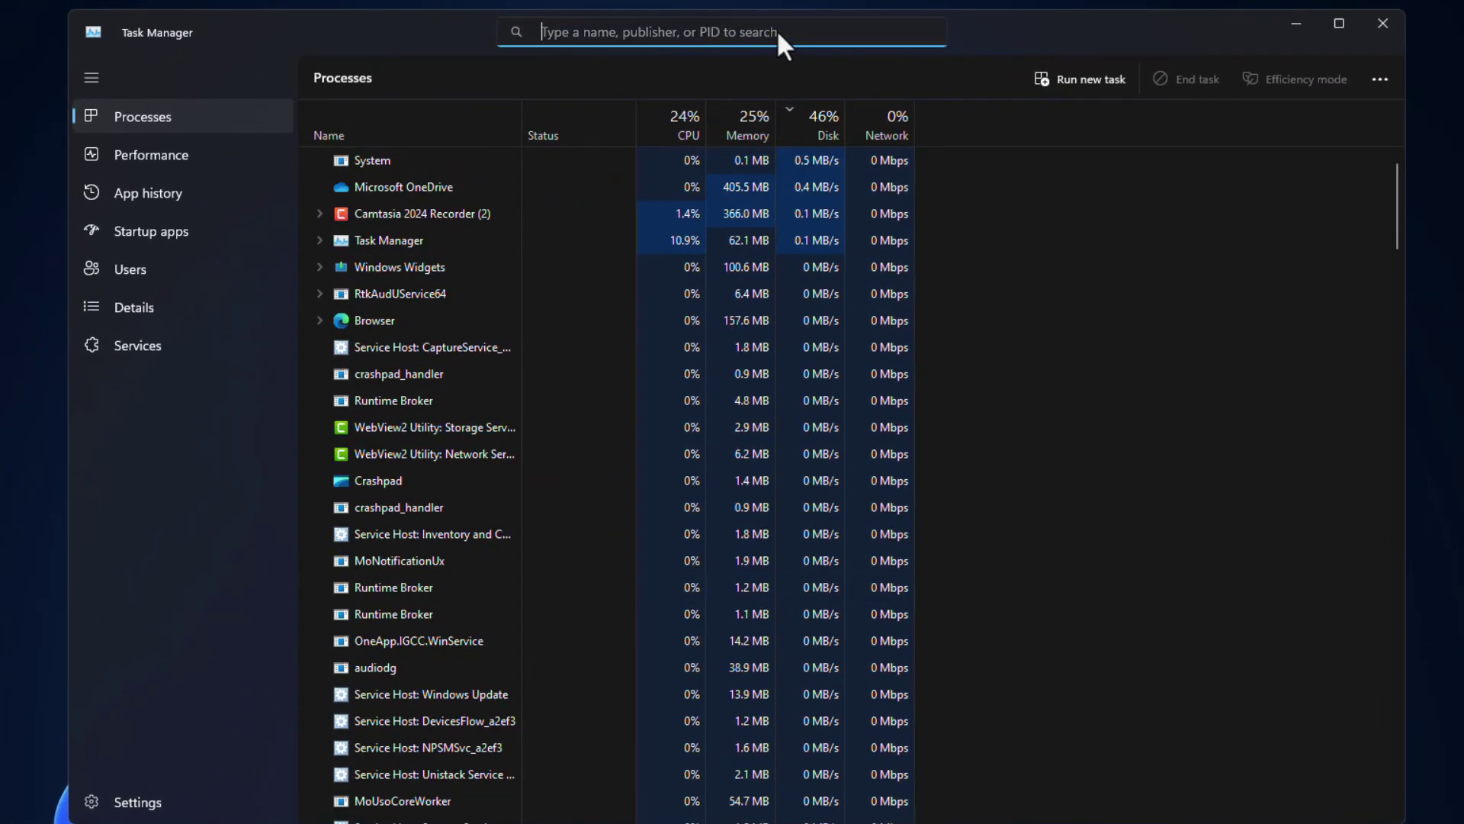
{"action": "type", "text": "l"}
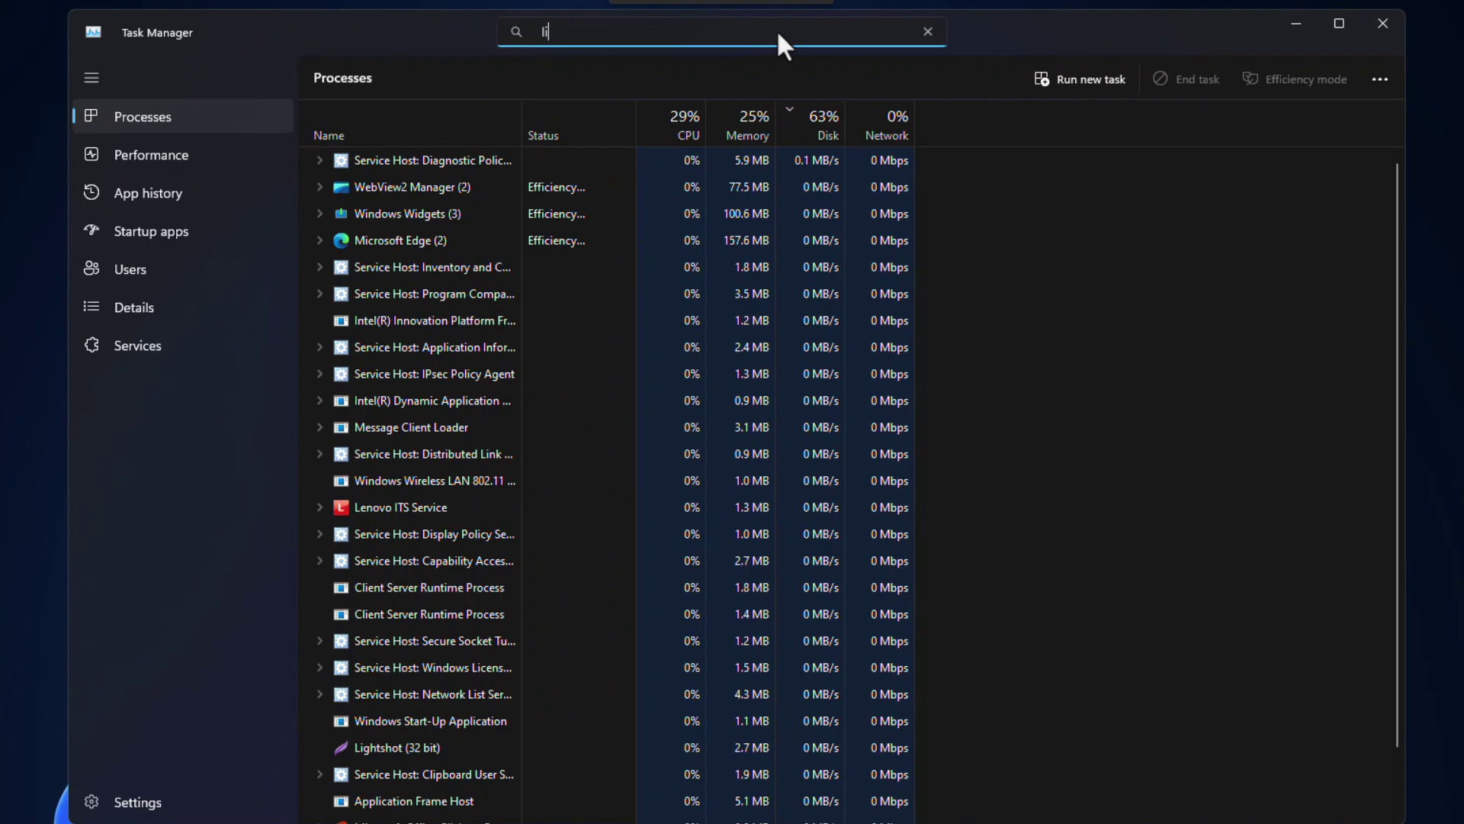
{"action": "type", "text": "ight"}
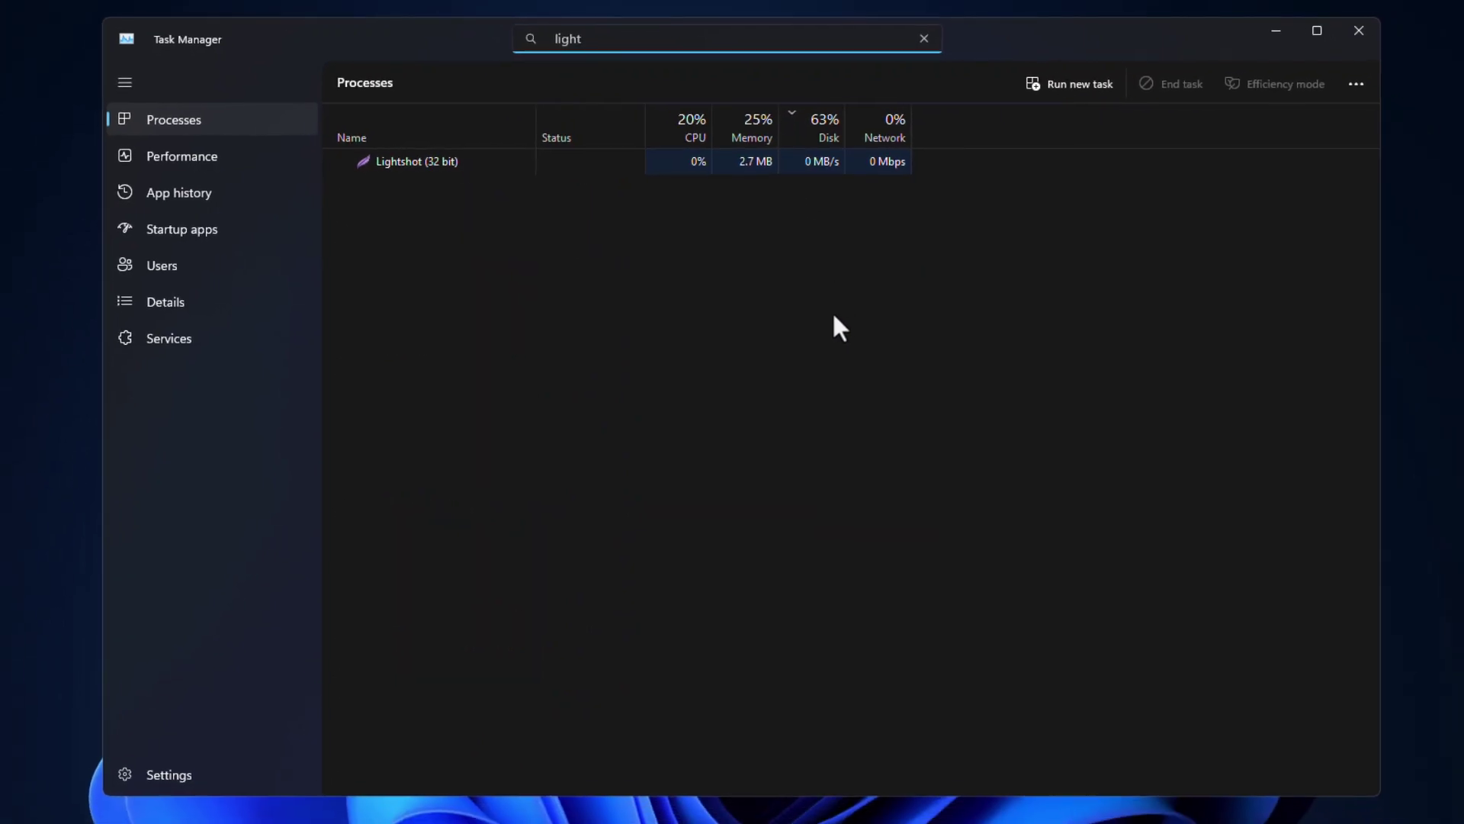
Minimize Task Manager, run Get-Process lightshot in a PowerShell terminal, then close it
{"action": "left_click", "coordinate": [1211, 54]}
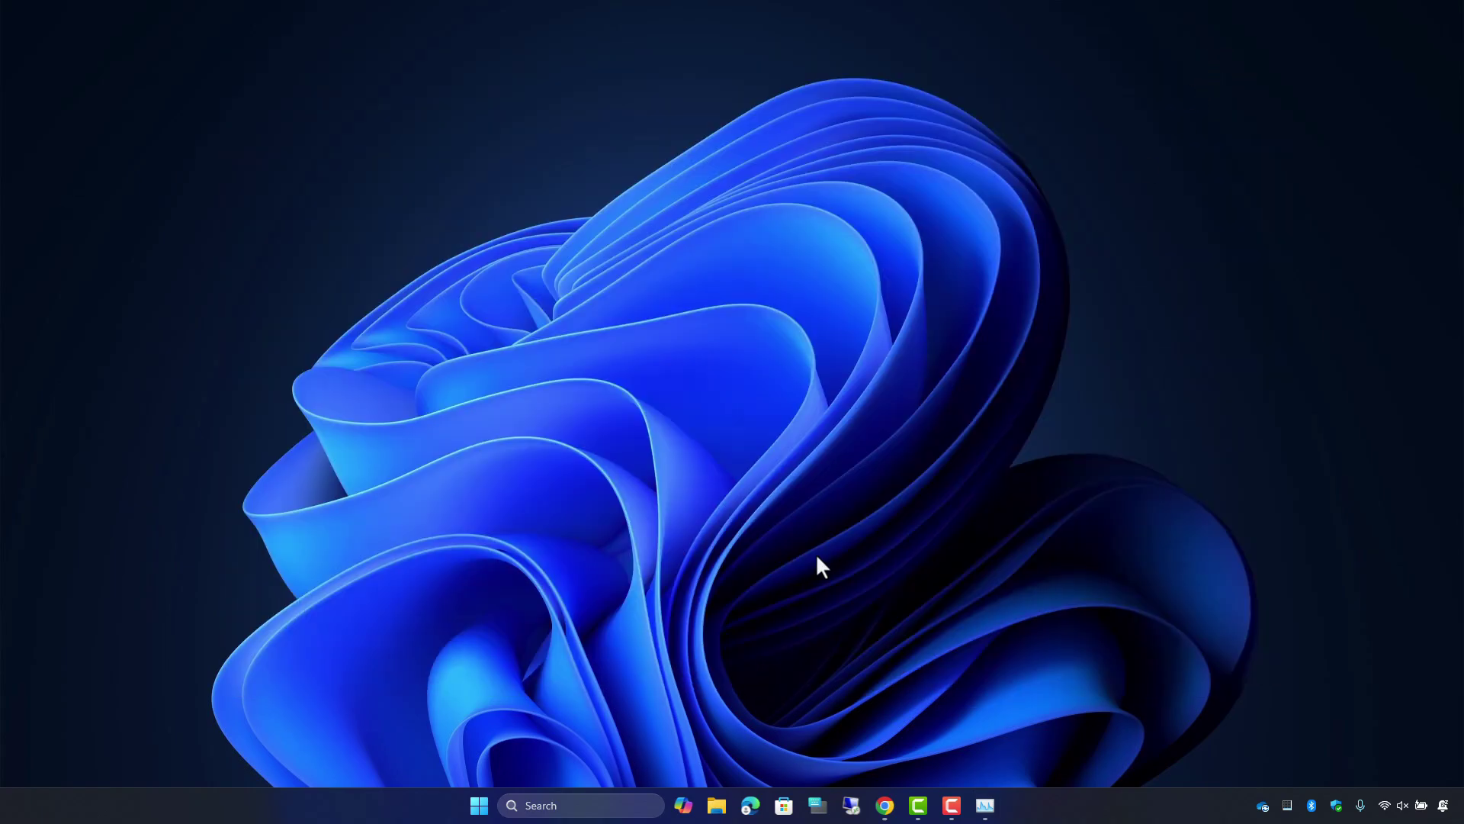
{"action": "right_click", "coordinate": [479, 809]}
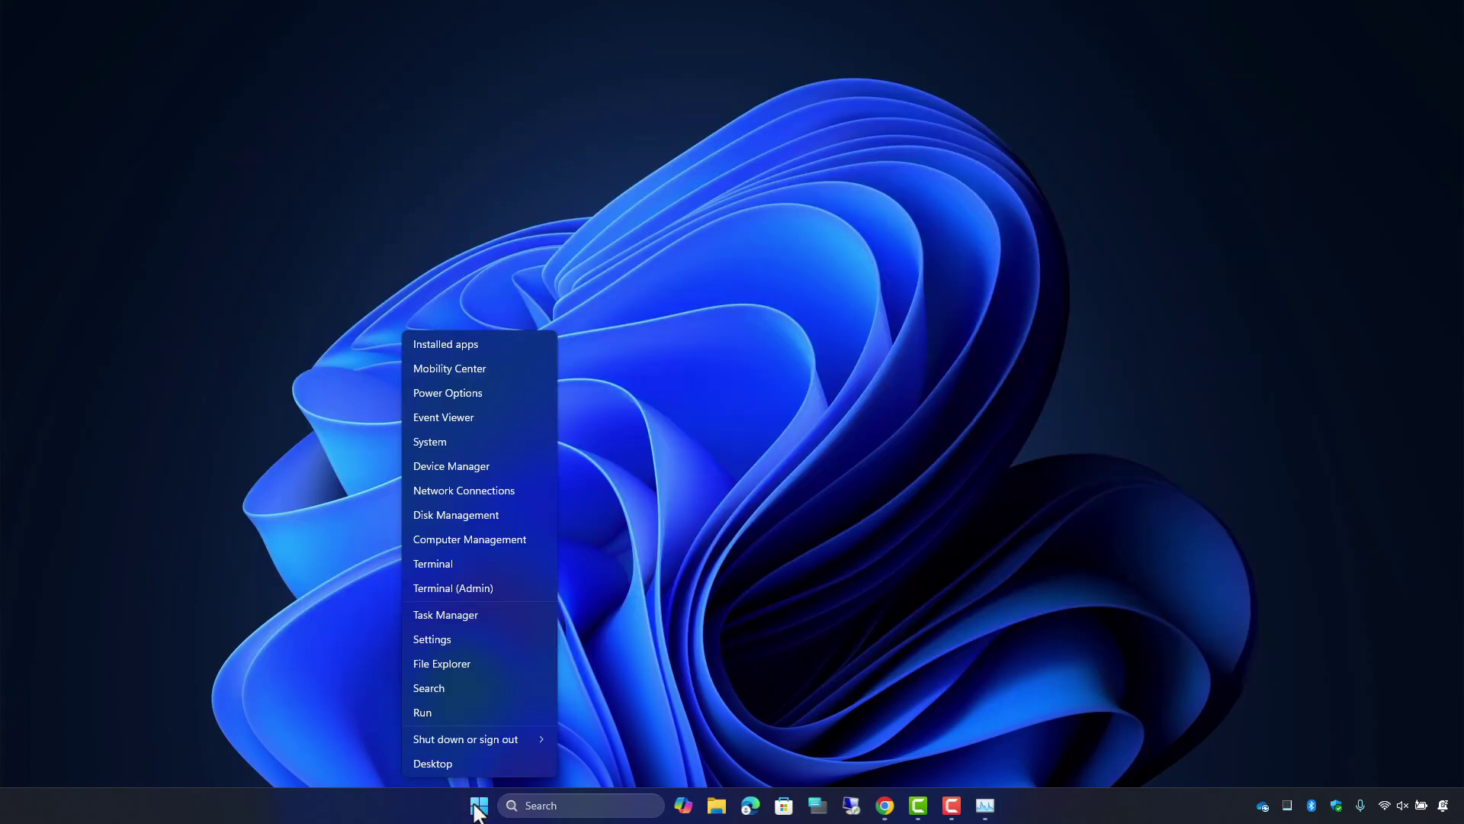
{"action": "left_click", "coordinate": [457, 561]}
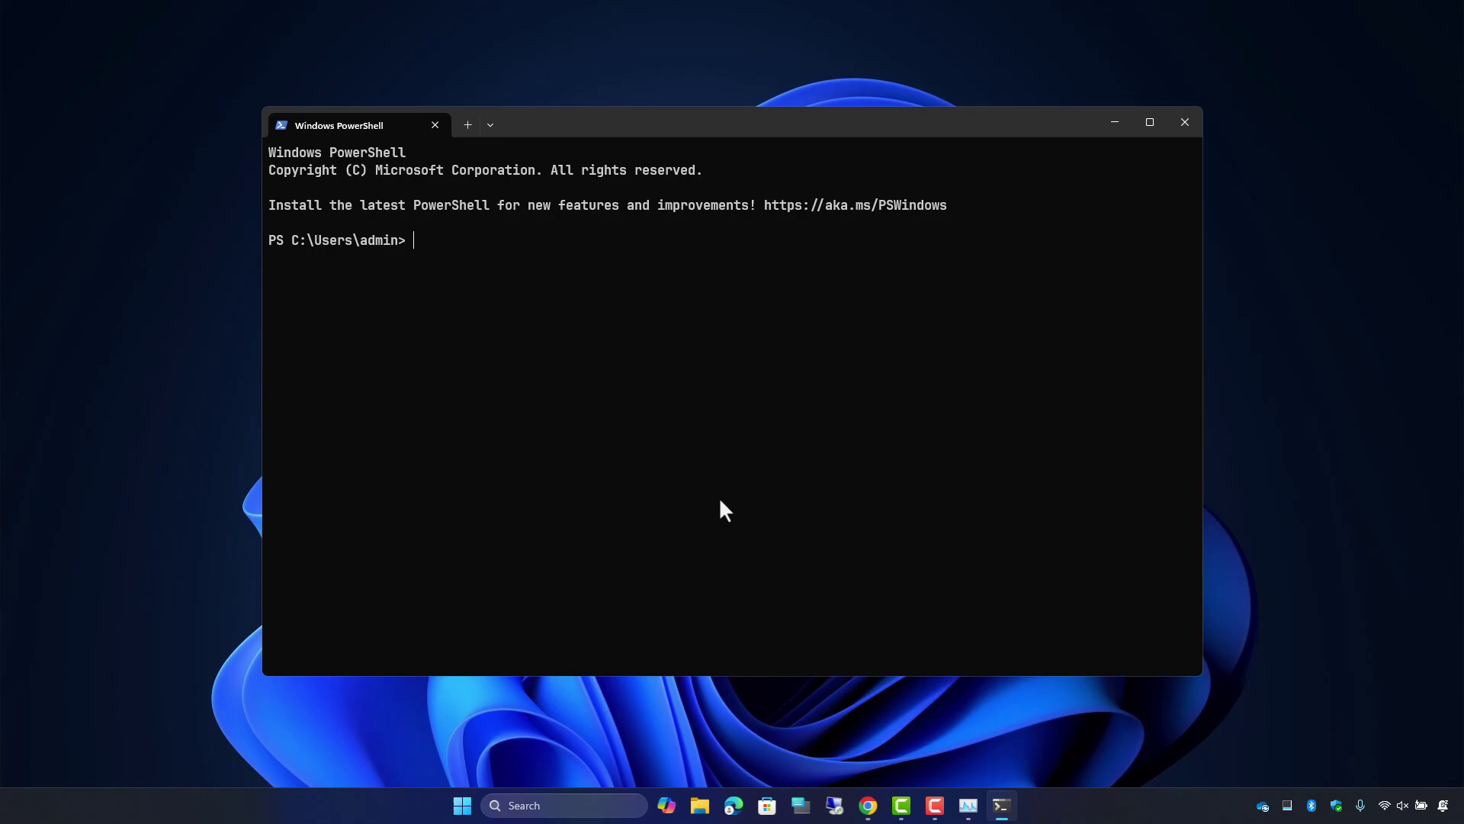
{"action": "type", "text": "get-pro"}
{"action": "key", "text": "Tab"}
{"action": "type", "text": "lightsh"}
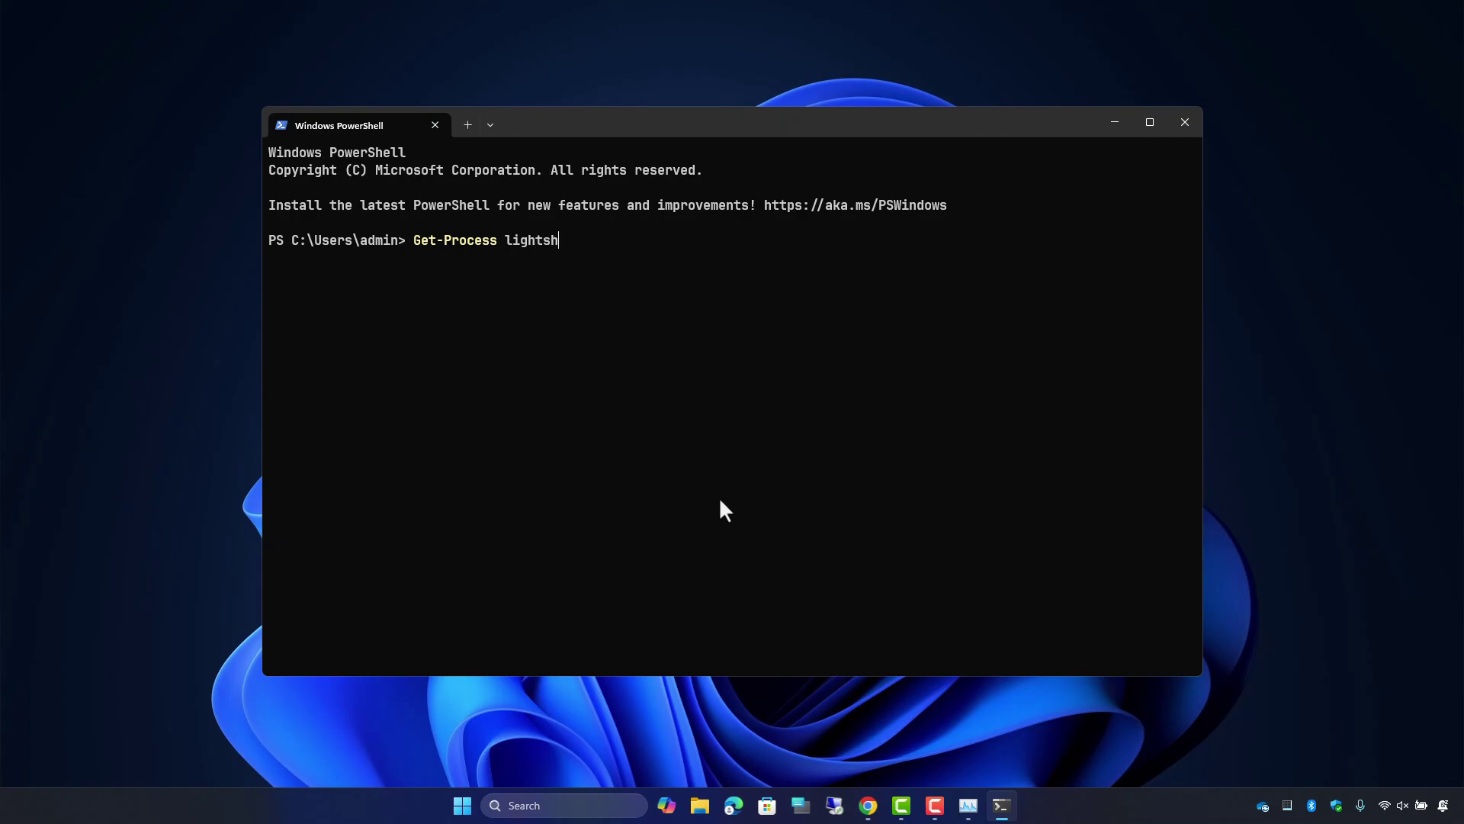
{"action": "type", "text": "ot"}
{"action": "key", "text": "Return"}
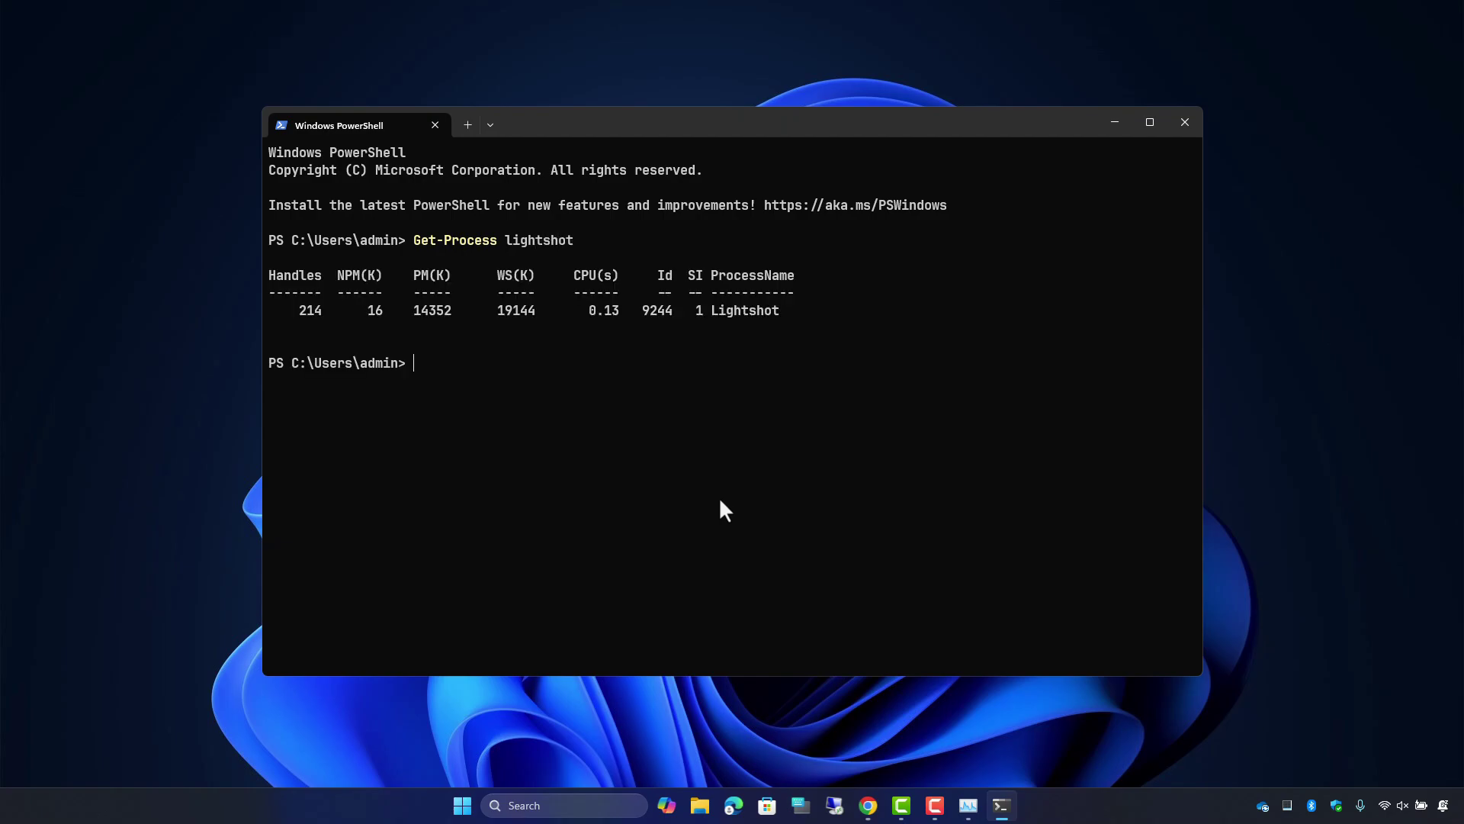
{"action": "key", "text": "alt+F4"}
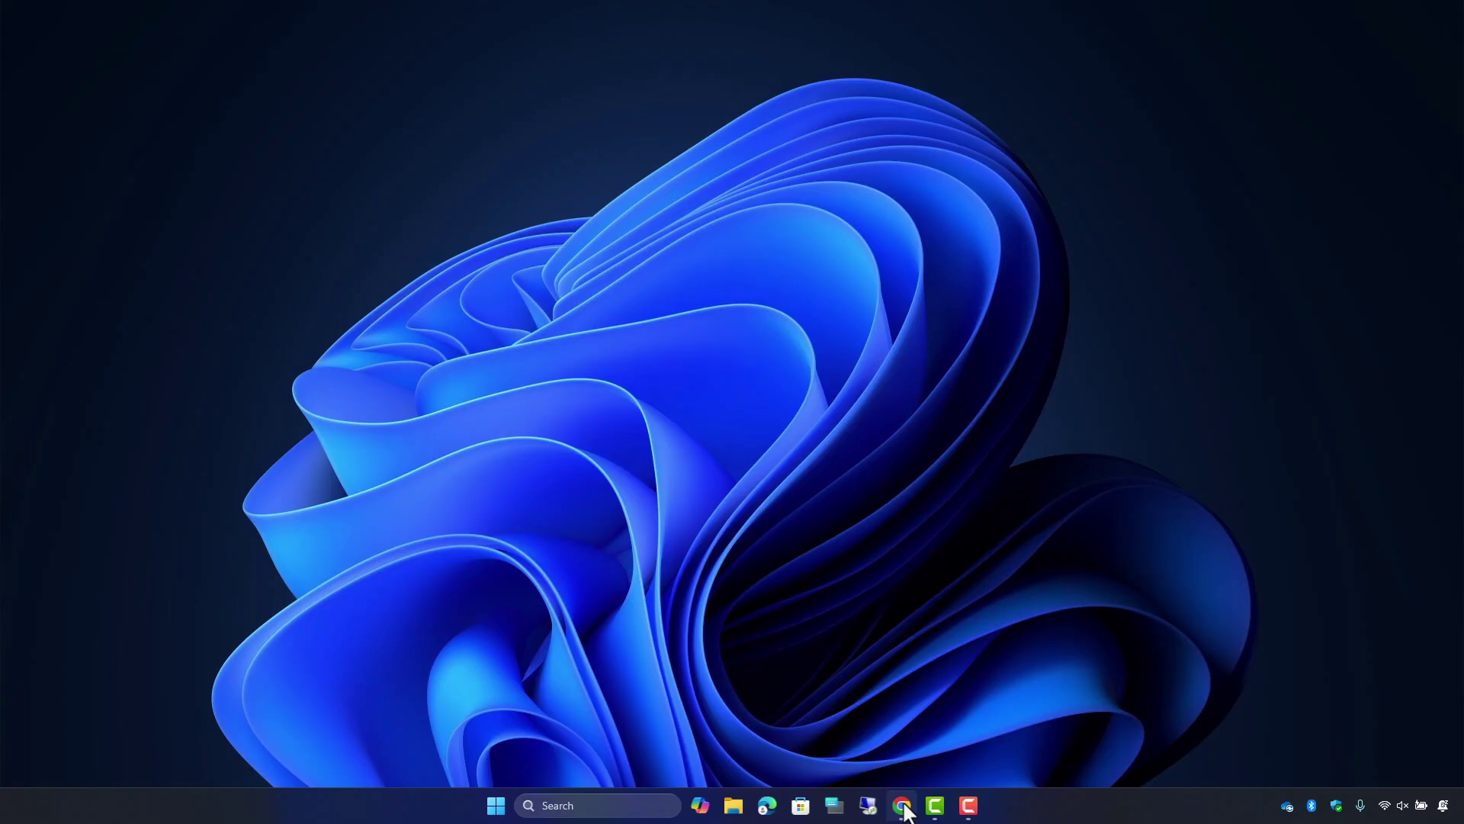
Return to Intel's support page and download the Intel Driver & Support Assistant installer
{"action": "left_click", "coordinate": [903, 806]}
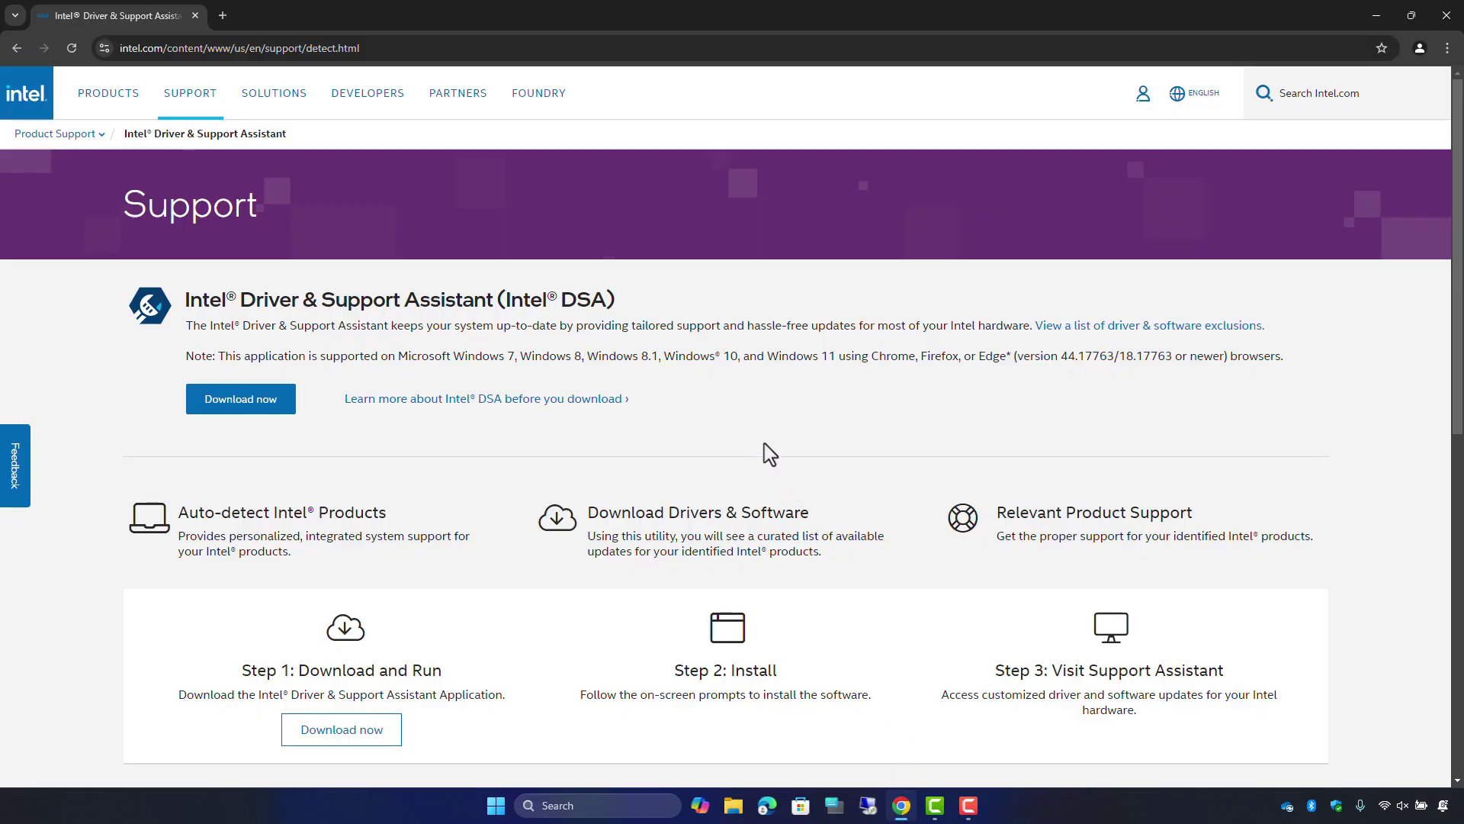
{"action": "left_click", "coordinate": [277, 421]}
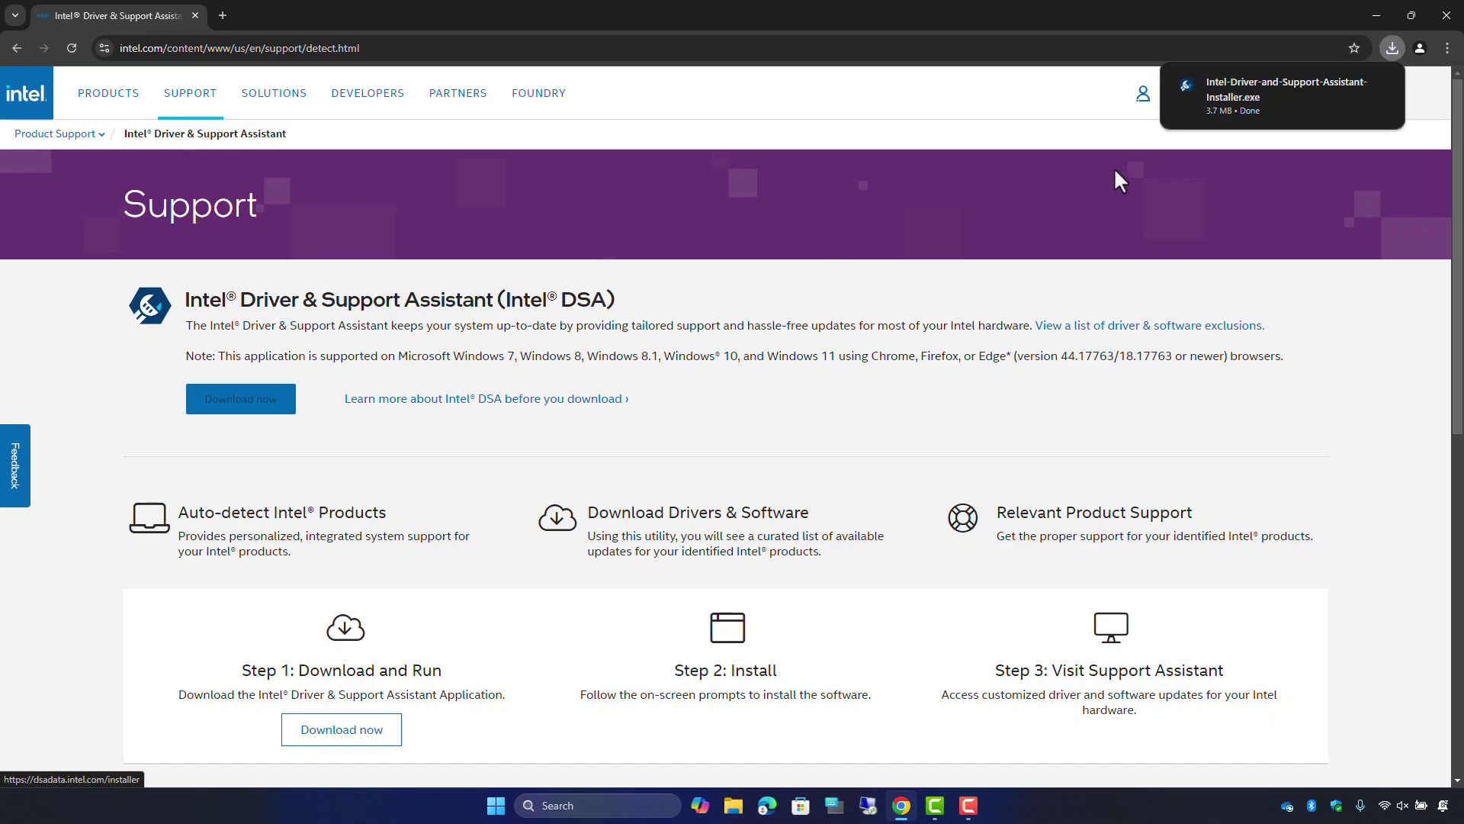
{"action": "left_click", "coordinate": [1248, 100]}
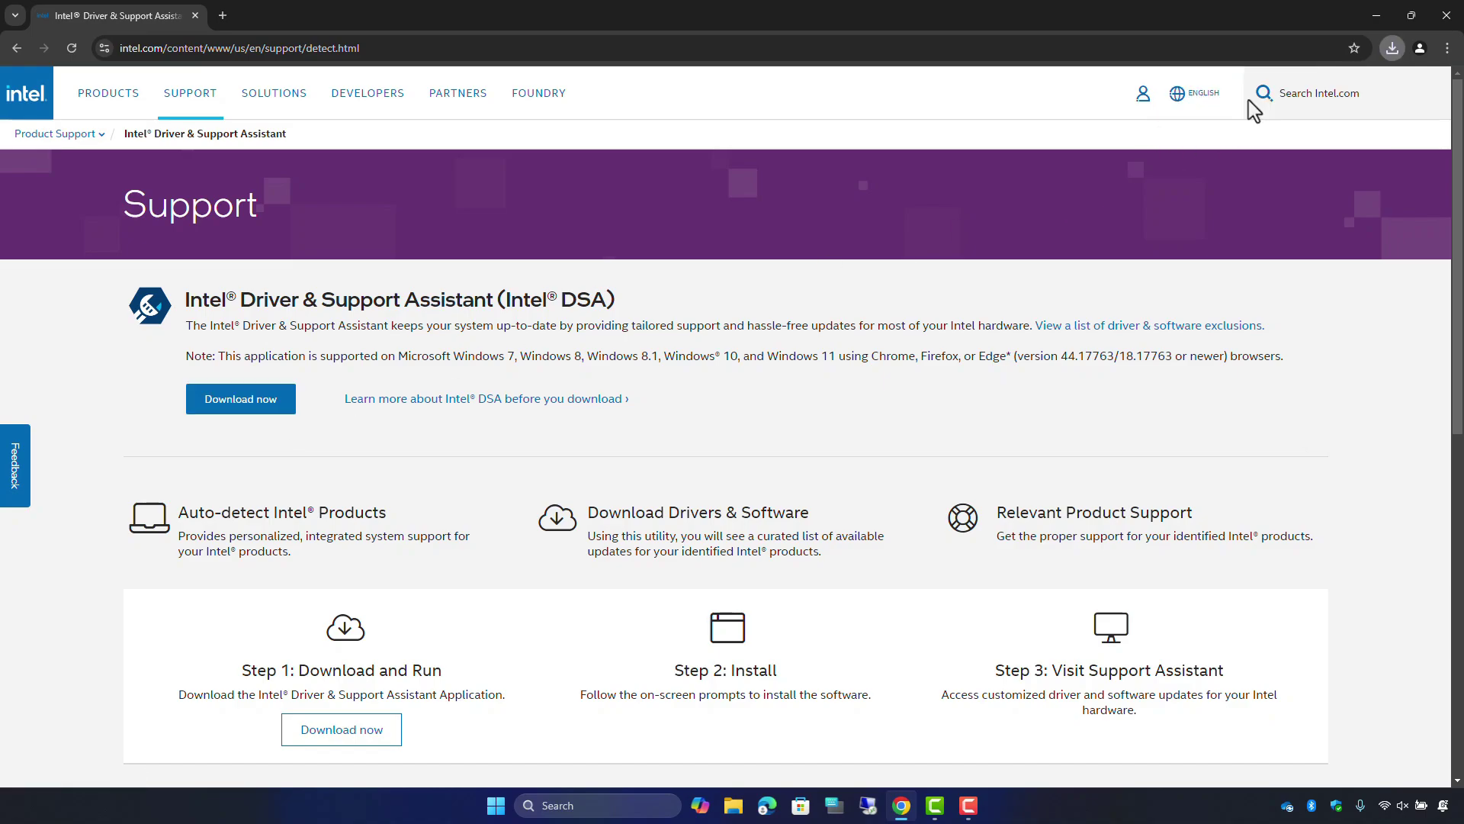
Accept the license and improvement program, install Intel DSA, and launch it
{"action": "left_click", "coordinate": [1376, 15]}
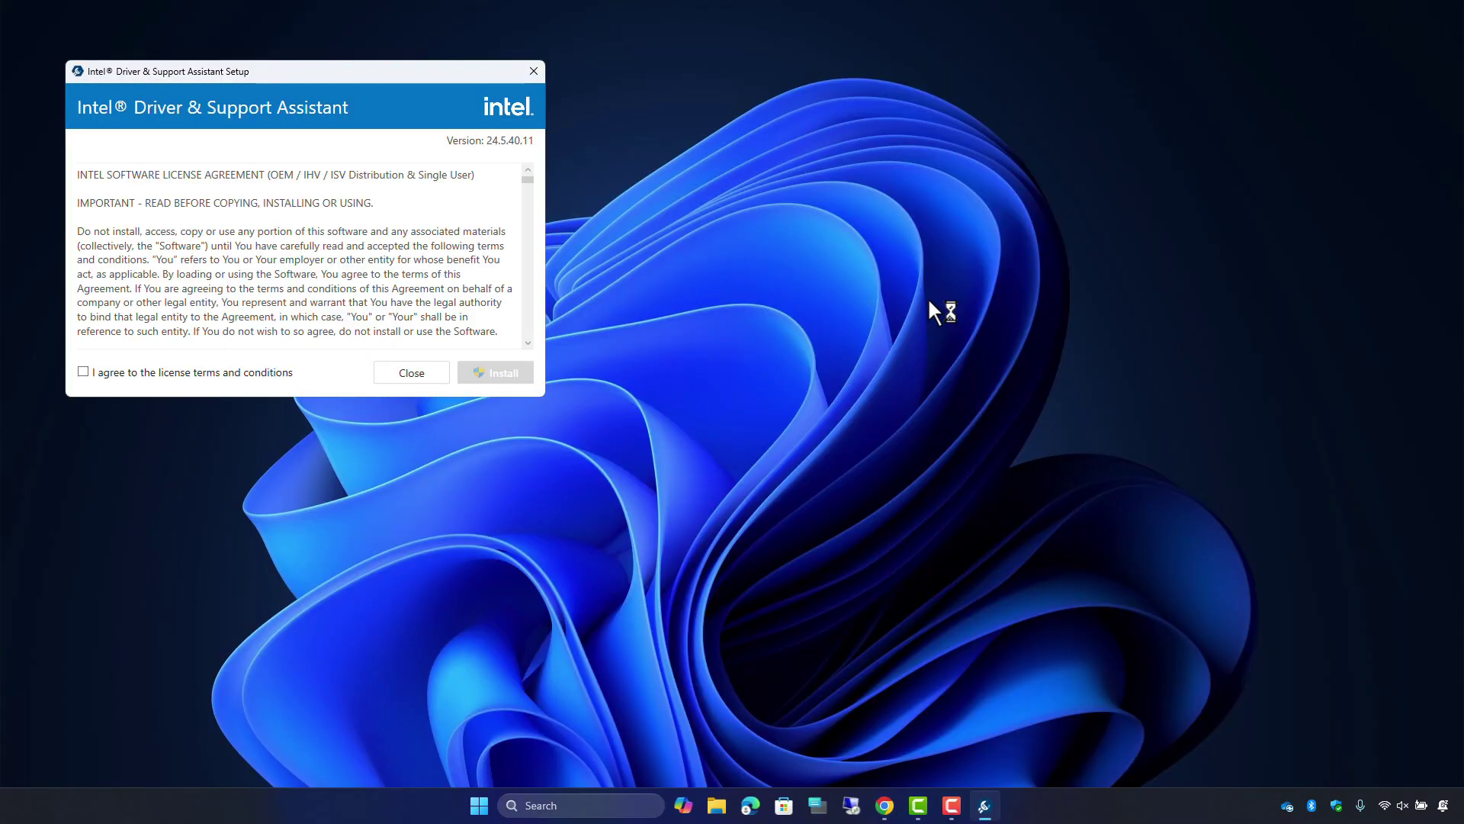
{"action": "left_click", "coordinate": [288, 373]}
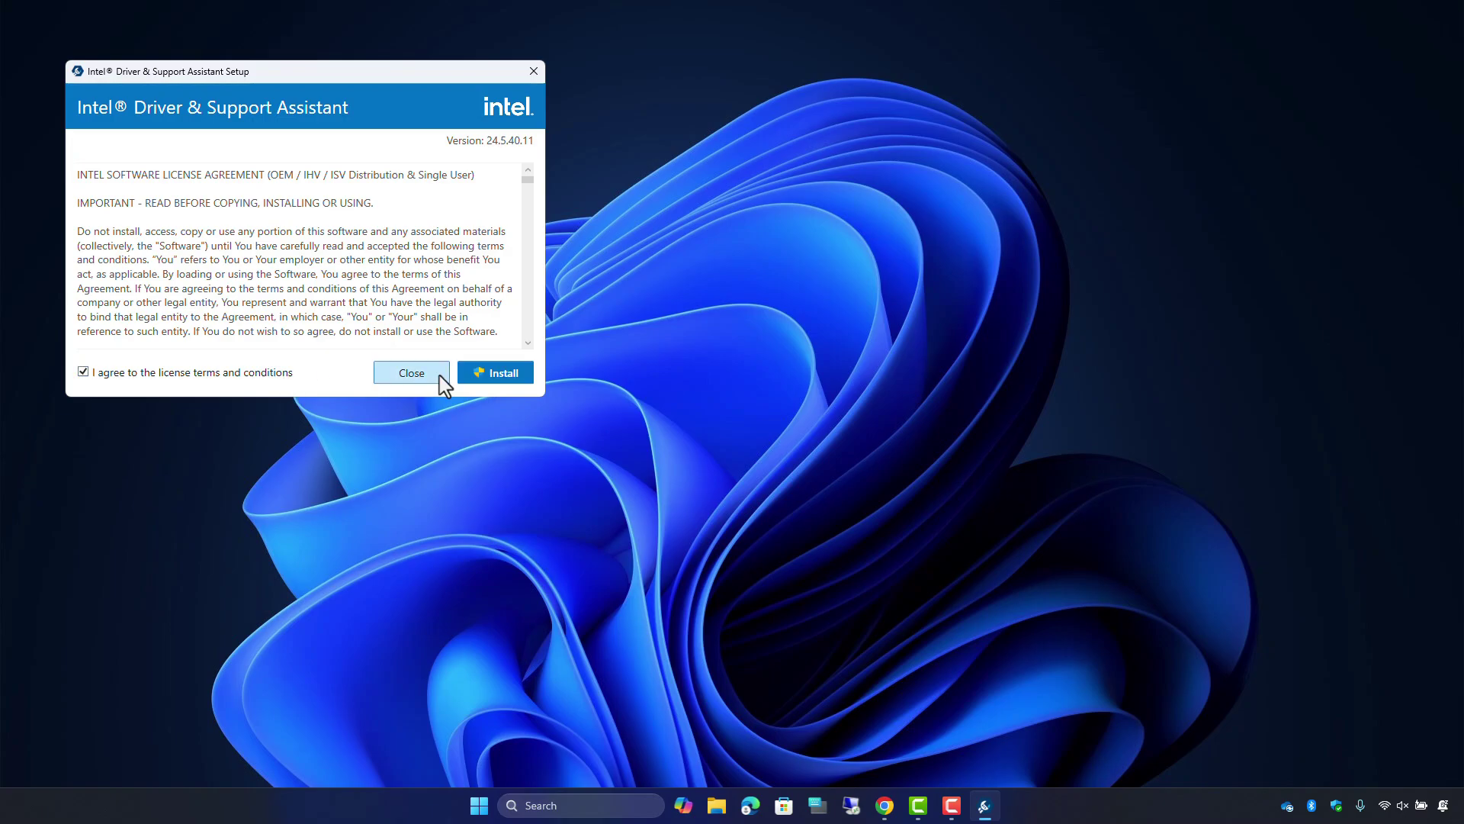
{"action": "left_click", "coordinate": [502, 374]}
{"action": "left_click", "coordinate": [503, 382]}
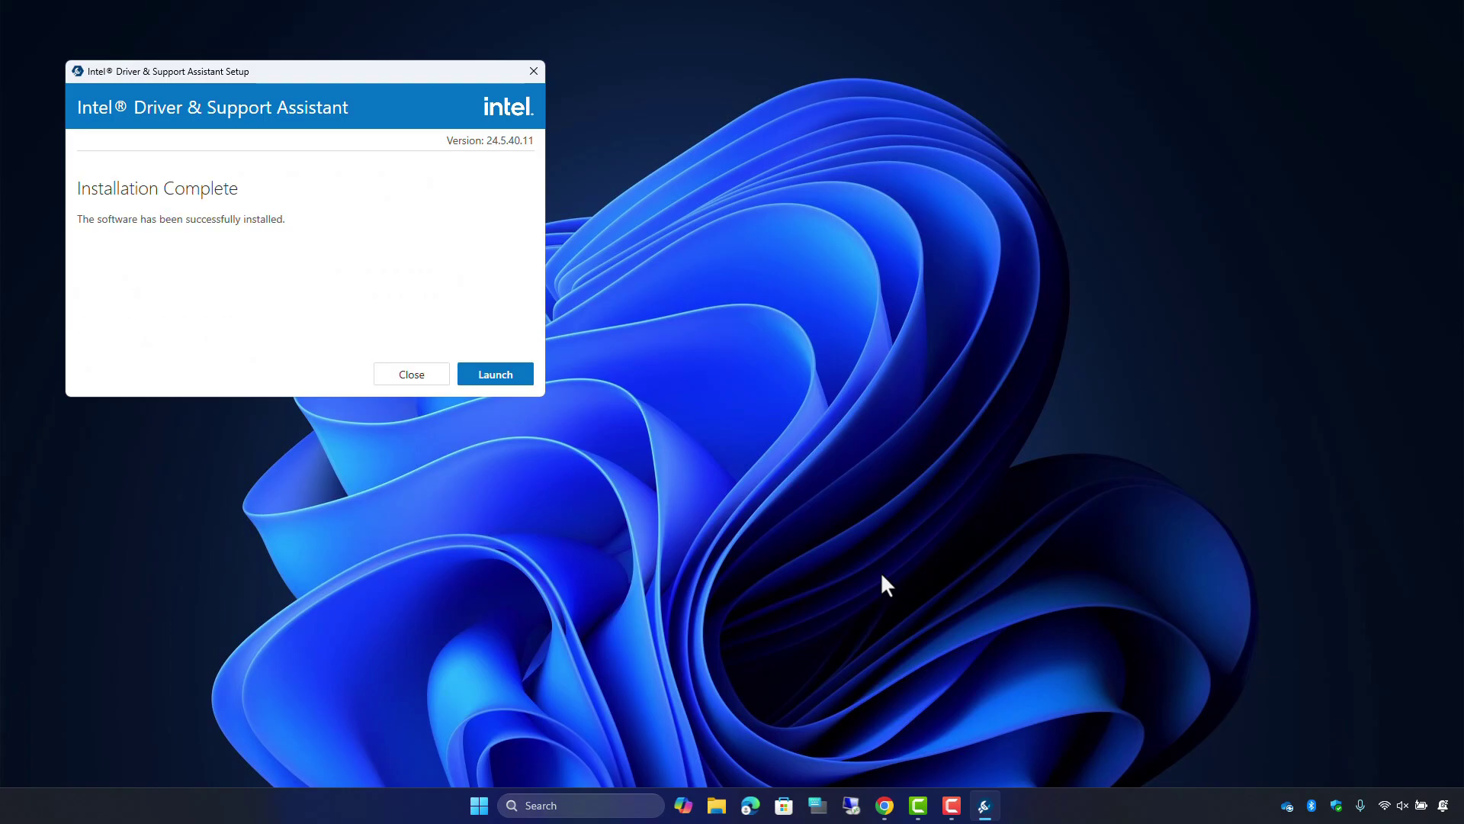
{"action": "left_click", "coordinate": [521, 378]}
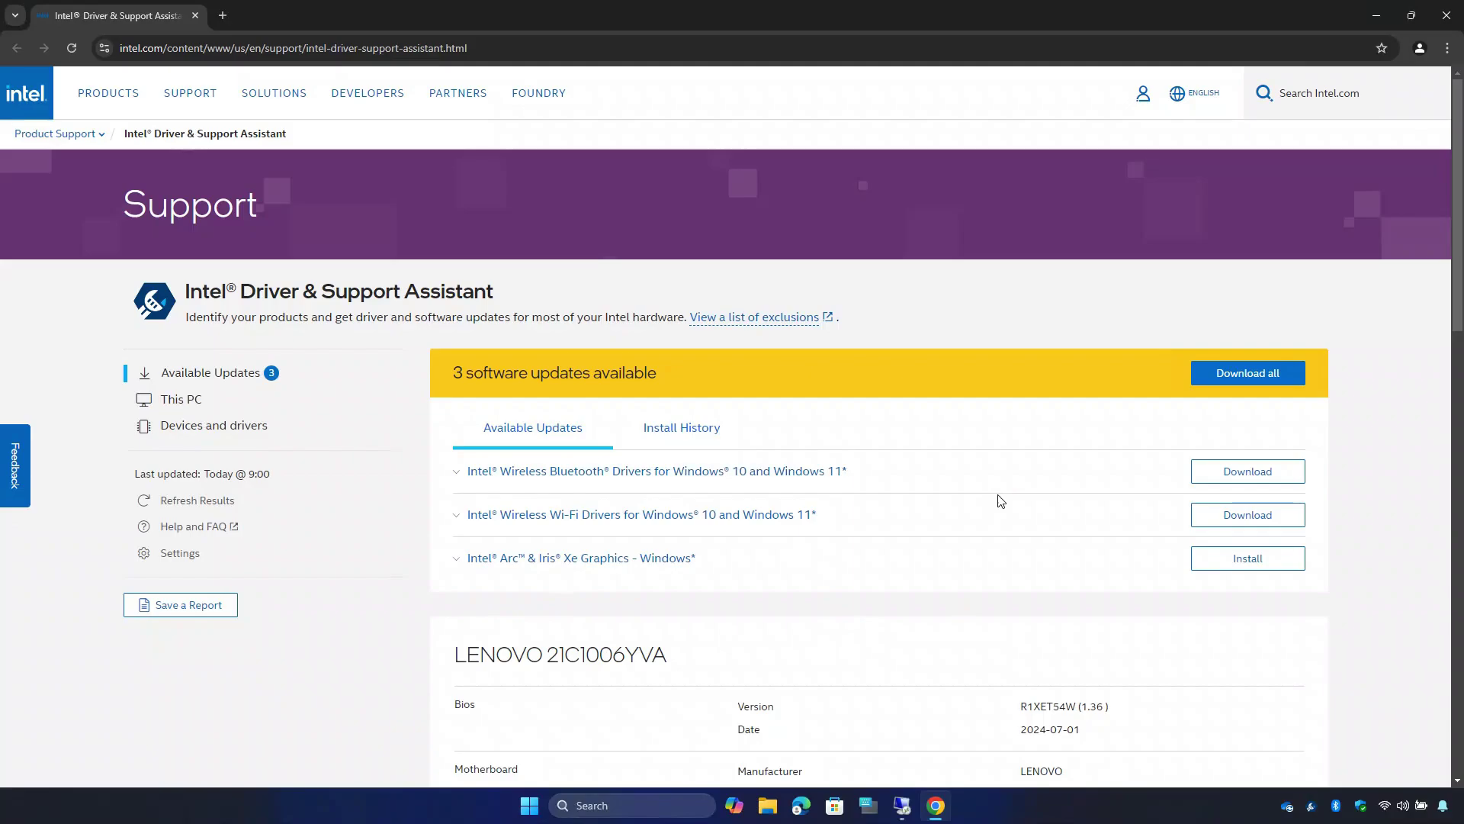
Install the 'Intel Arc & Iris Xe Graphics - Windows' update from Available Updates
{"action": "left_click", "coordinate": [1261, 570]}
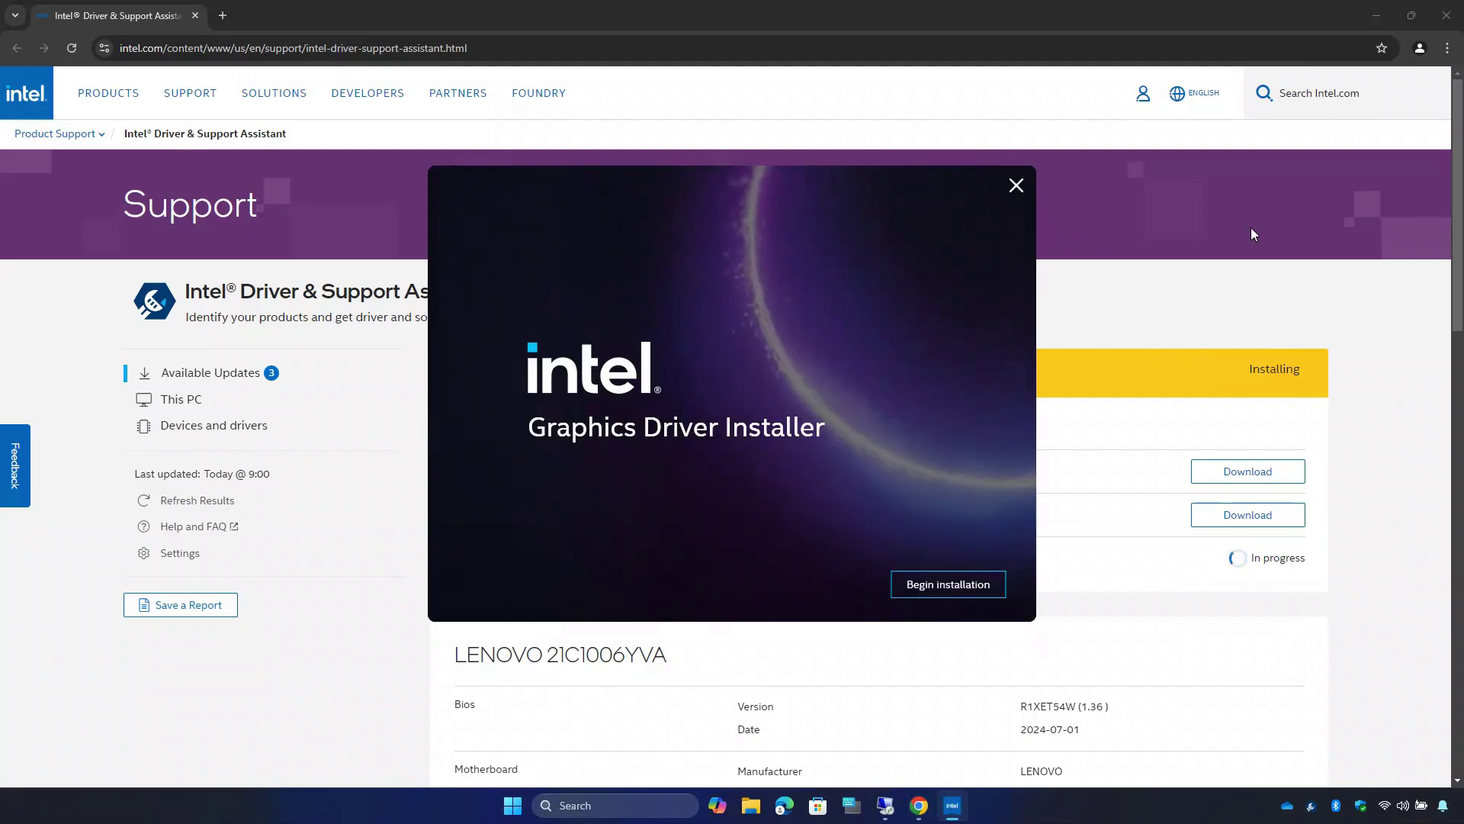
Agree to the driver license and start a custom install that excludes Intel Arc Control
{"action": "left_click", "coordinate": [1375, 17]}
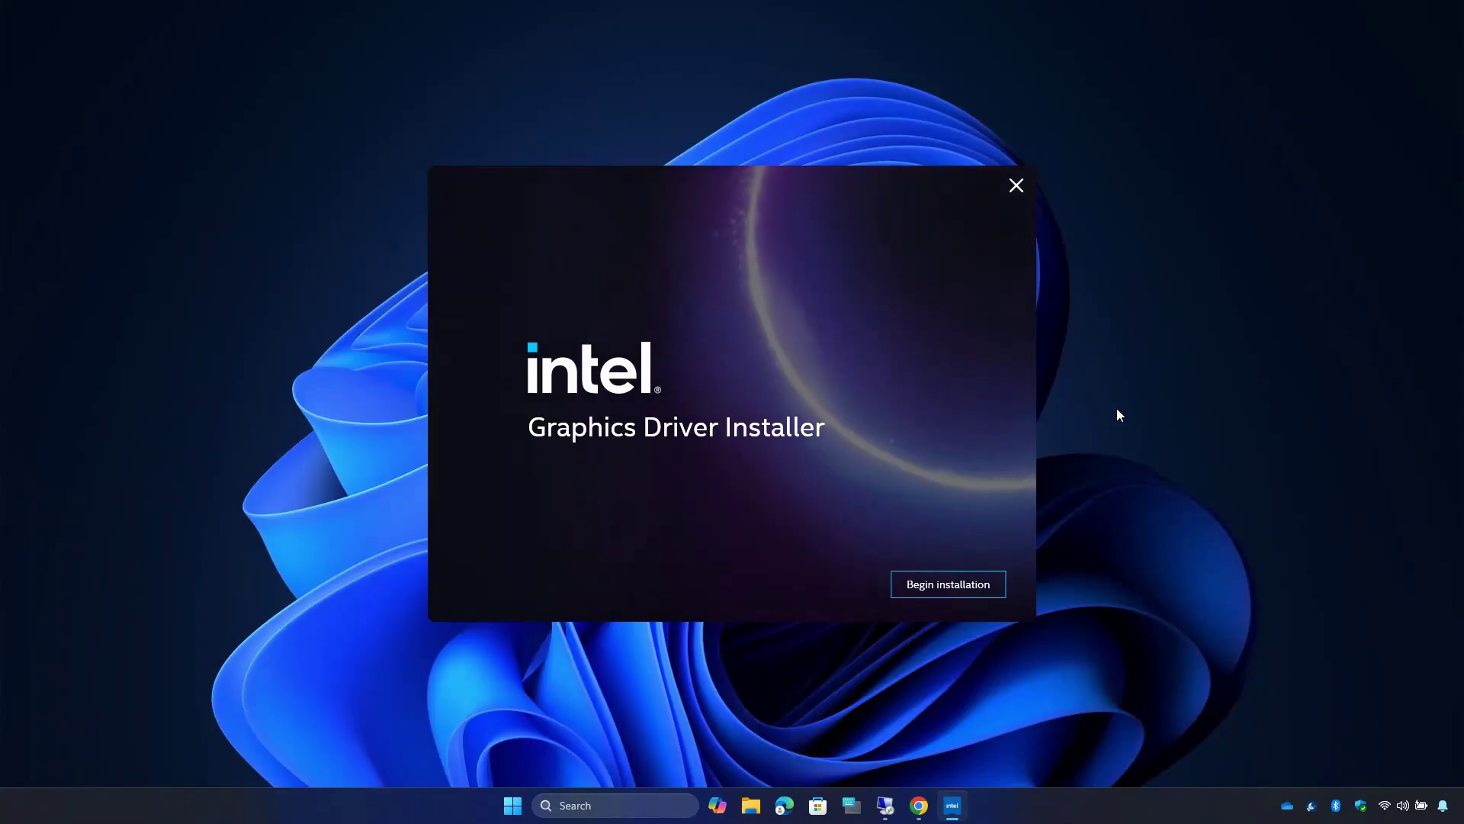
{"action": "left_click", "coordinate": [996, 590]}
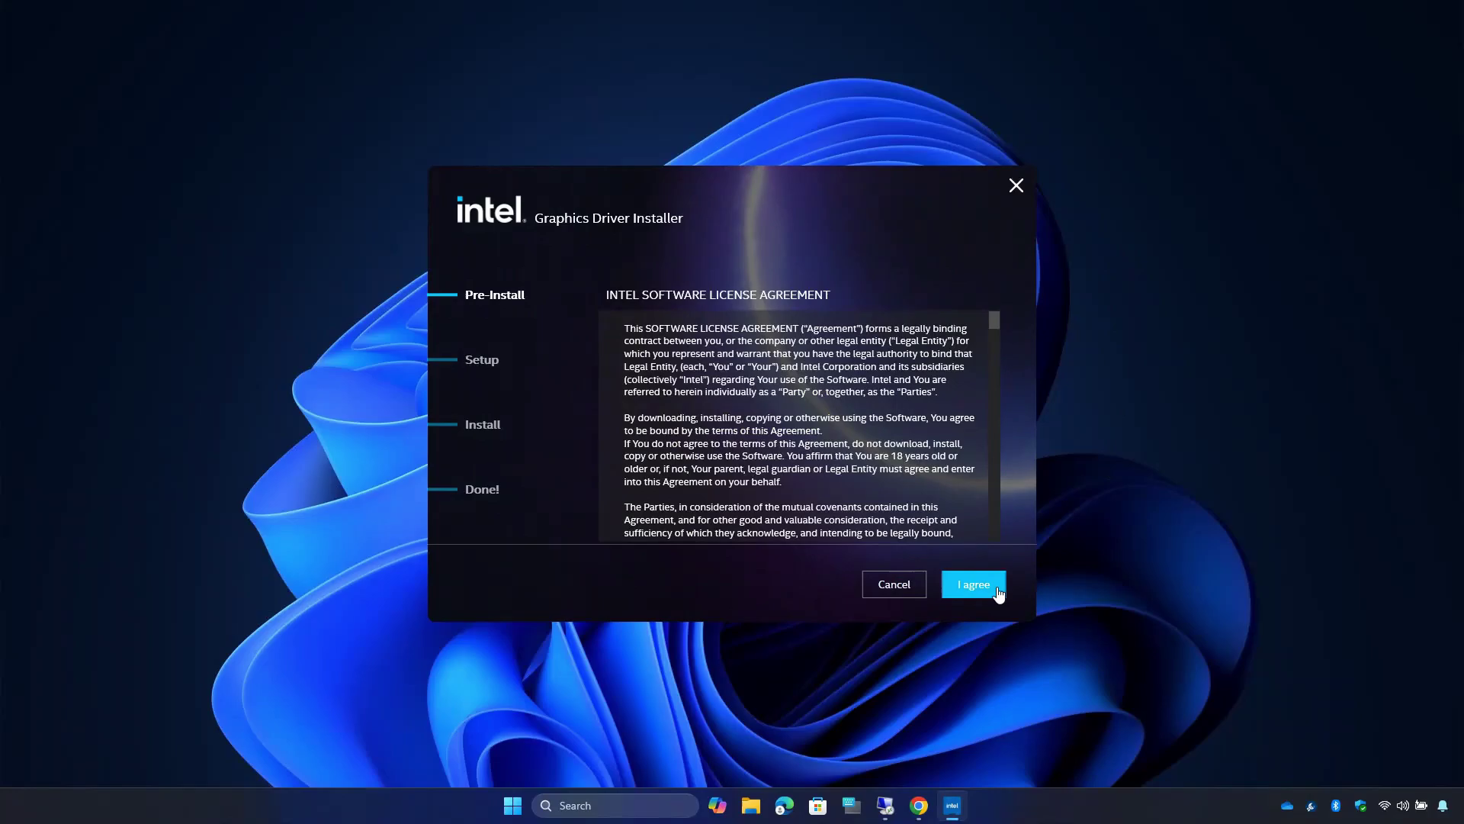
{"action": "left_click", "coordinate": [998, 592]}
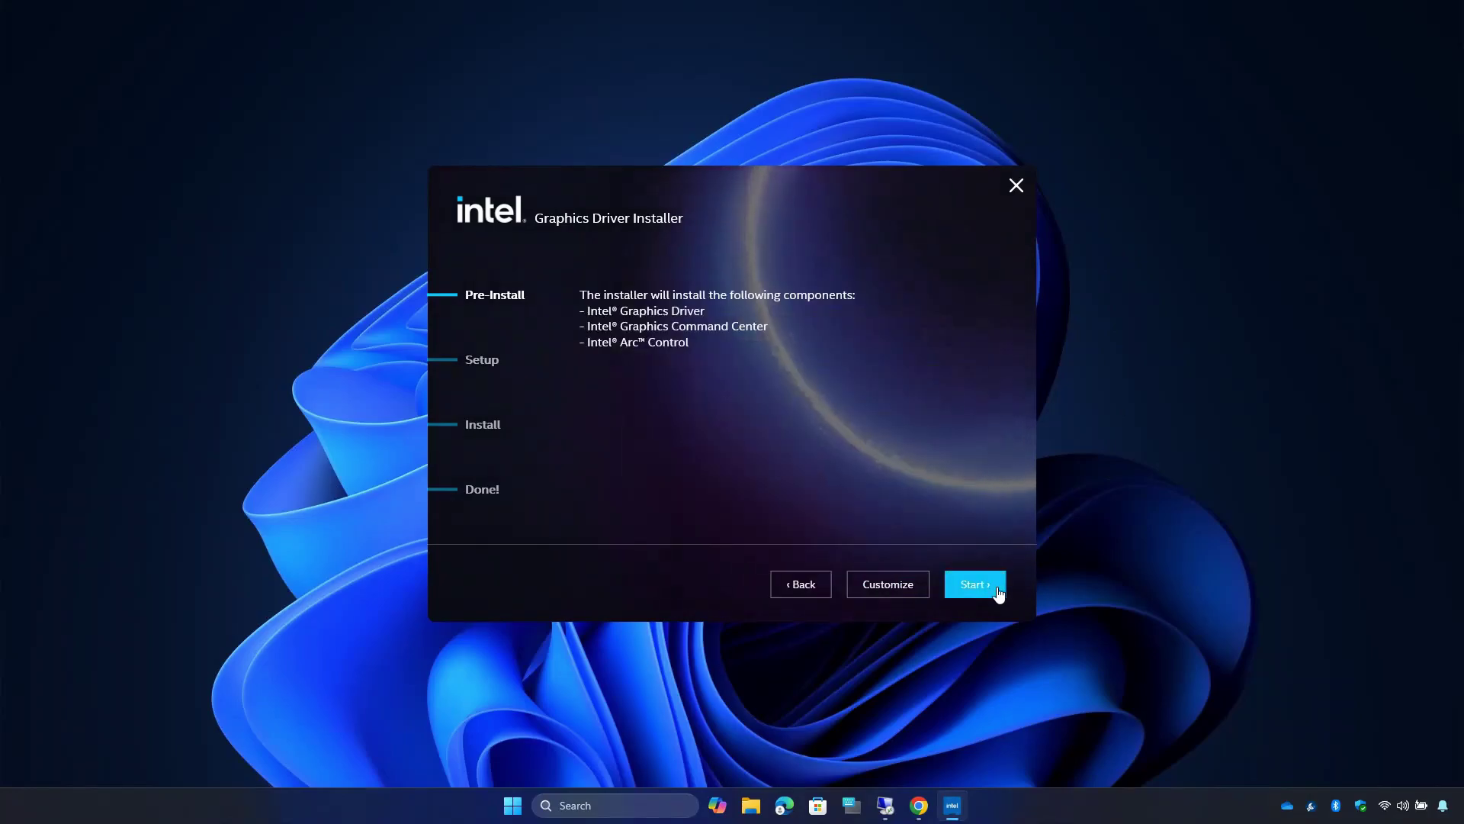
{"action": "left_click", "coordinate": [885, 593]}
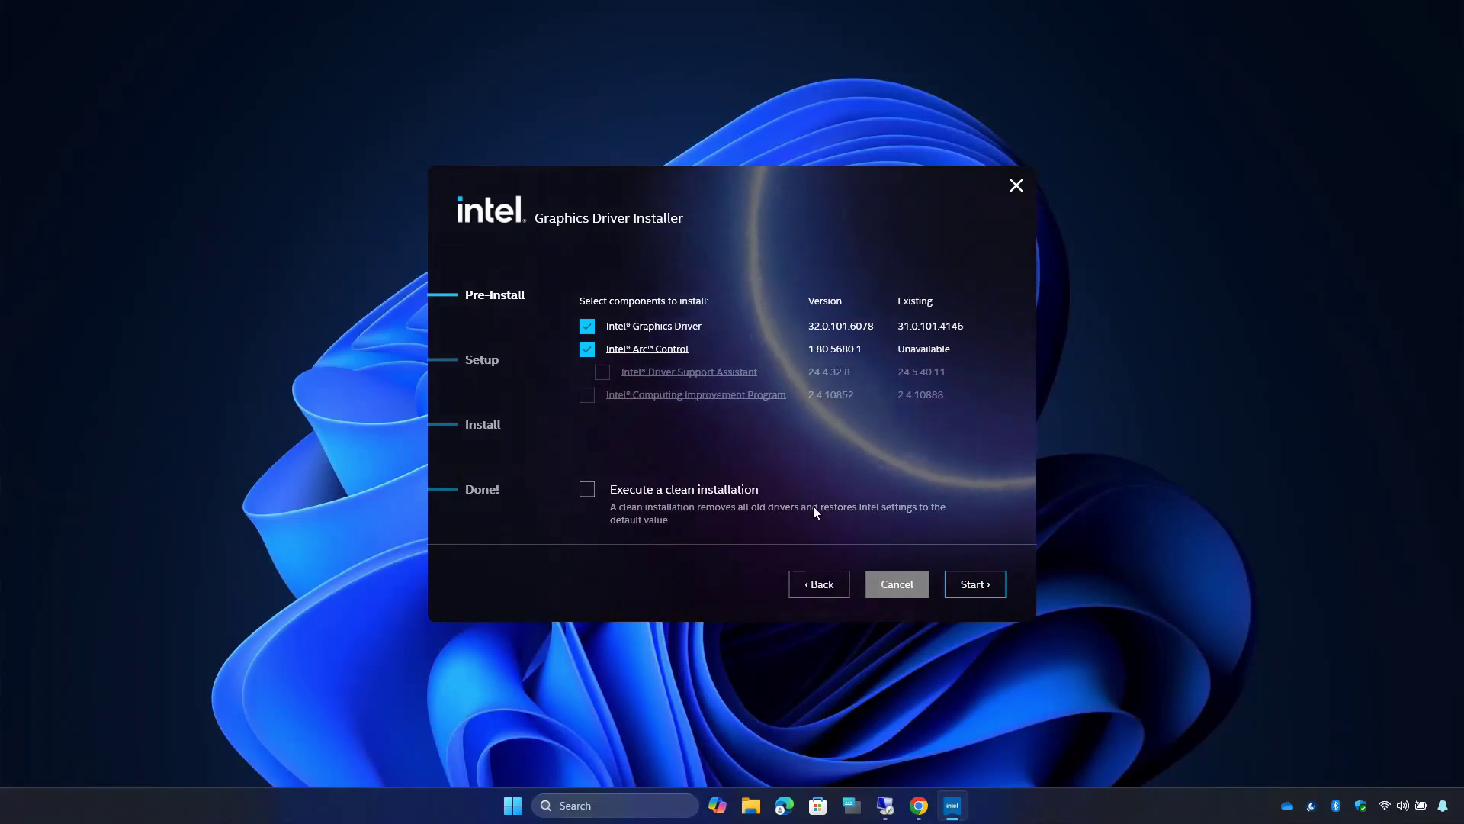
{"action": "left_click", "coordinate": [587, 351]}
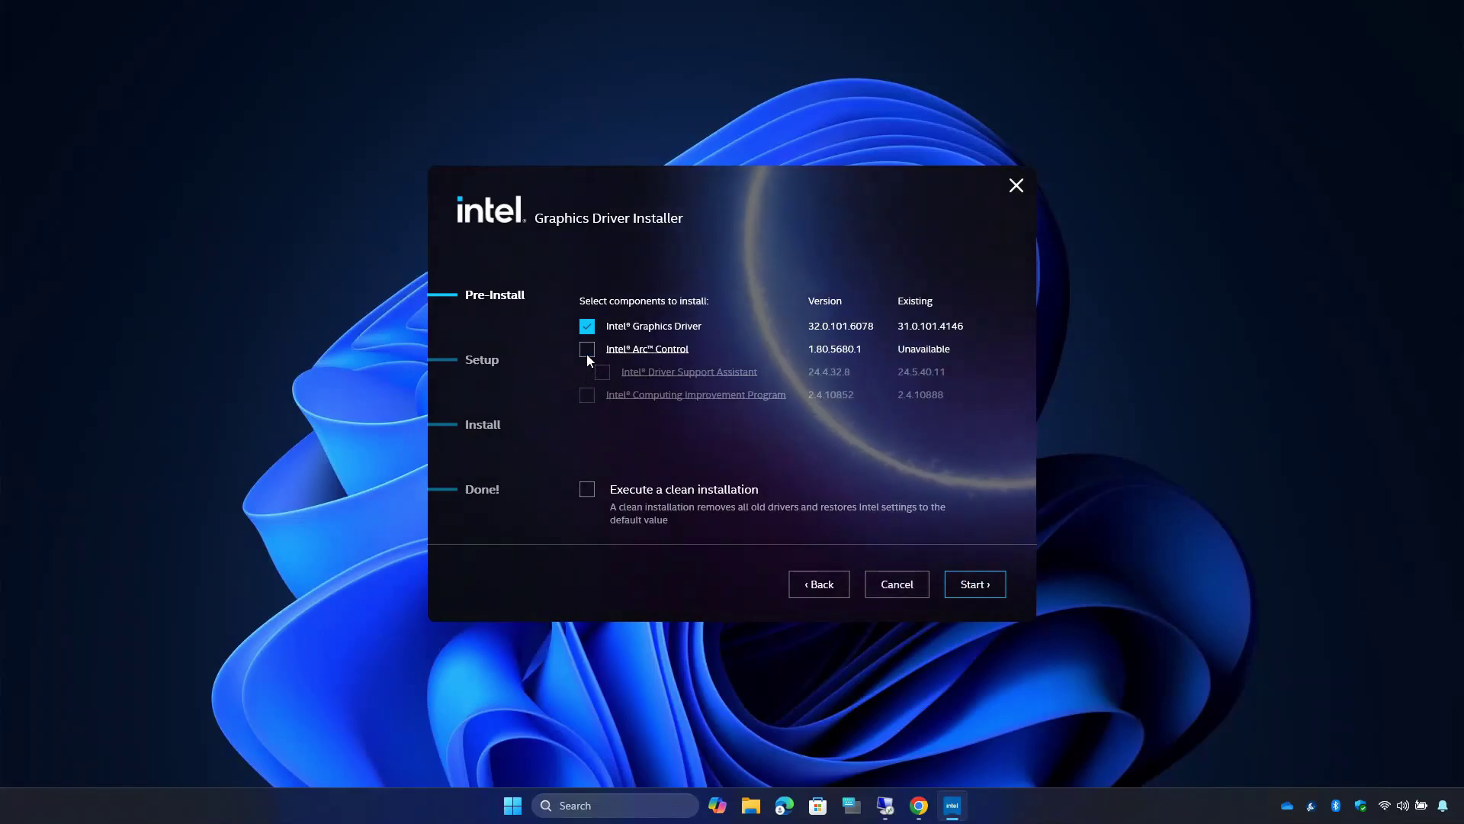
{"action": "left_click", "coordinate": [973, 585]}
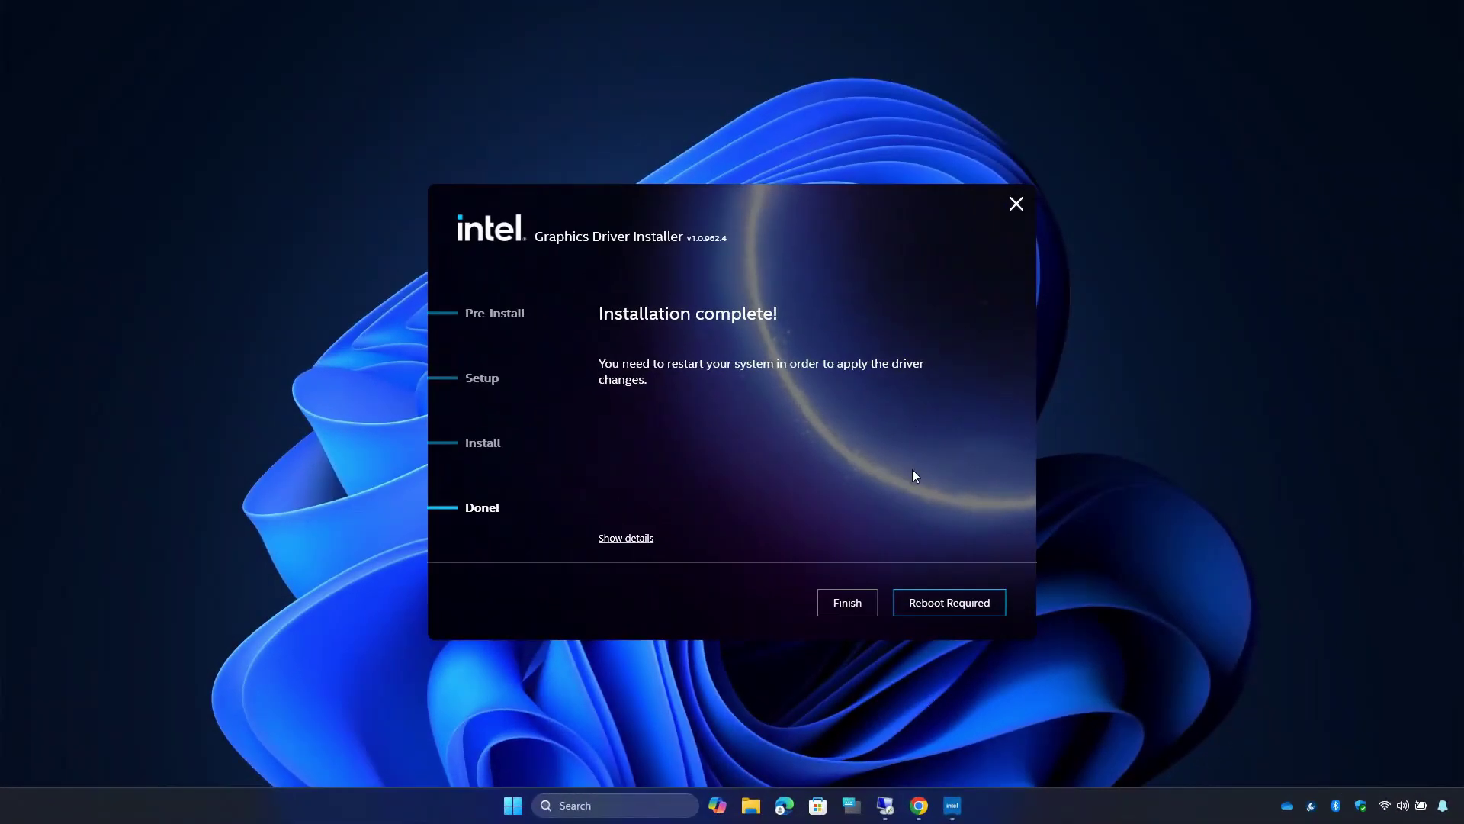
Close the finished driver installer and bring up the Start menu's power options to restart
{"action": "left_click", "coordinate": [862, 604]}
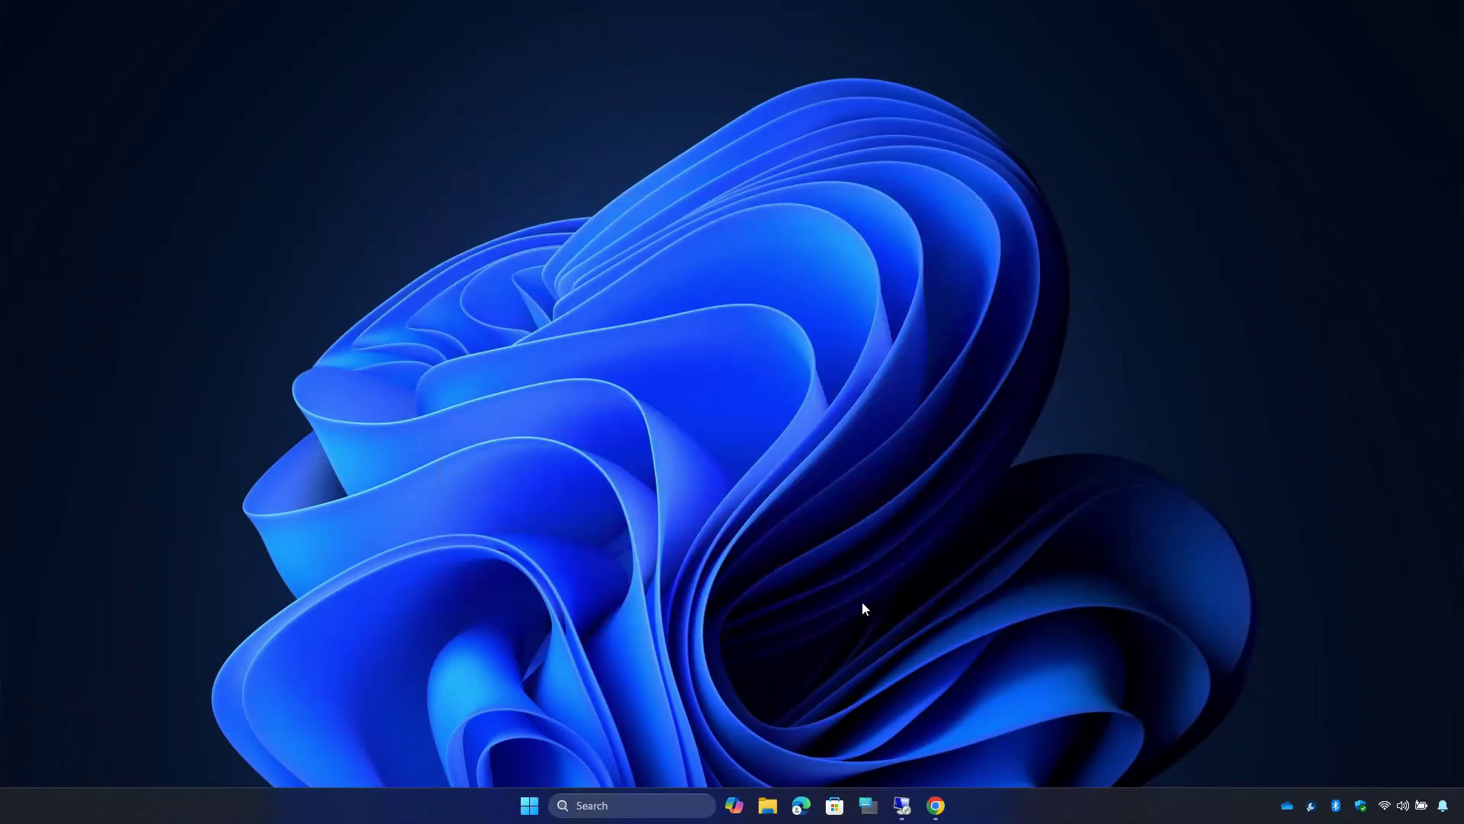
{"action": "left_click", "coordinate": [528, 805]}
{"action": "left_click", "coordinate": [922, 753]}
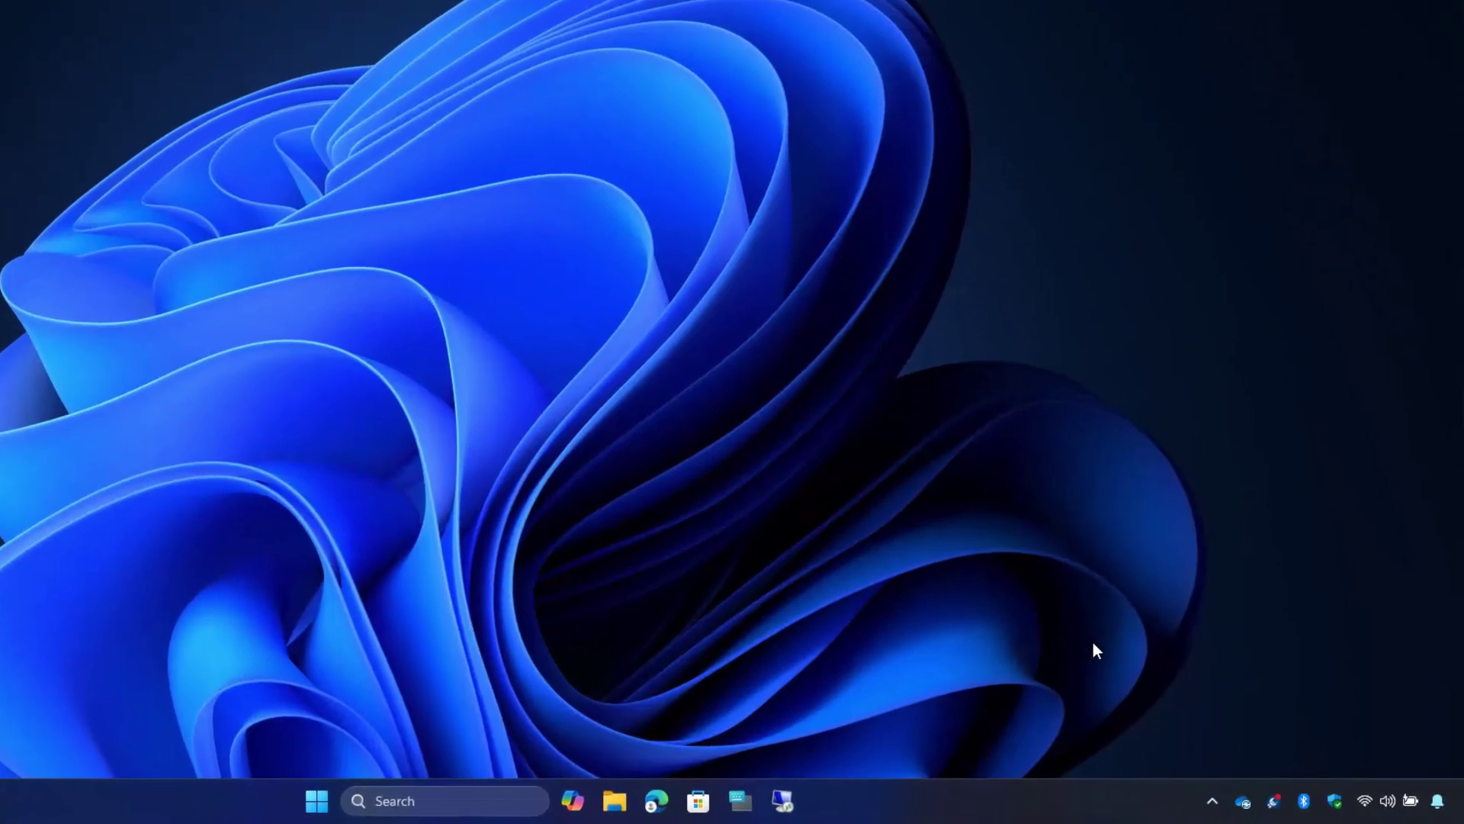
Start Lightshot from the tray overflow and drag a 915x508 capture area over the upper-left desktop
{"action": "left_click", "coordinate": [1215, 803]}
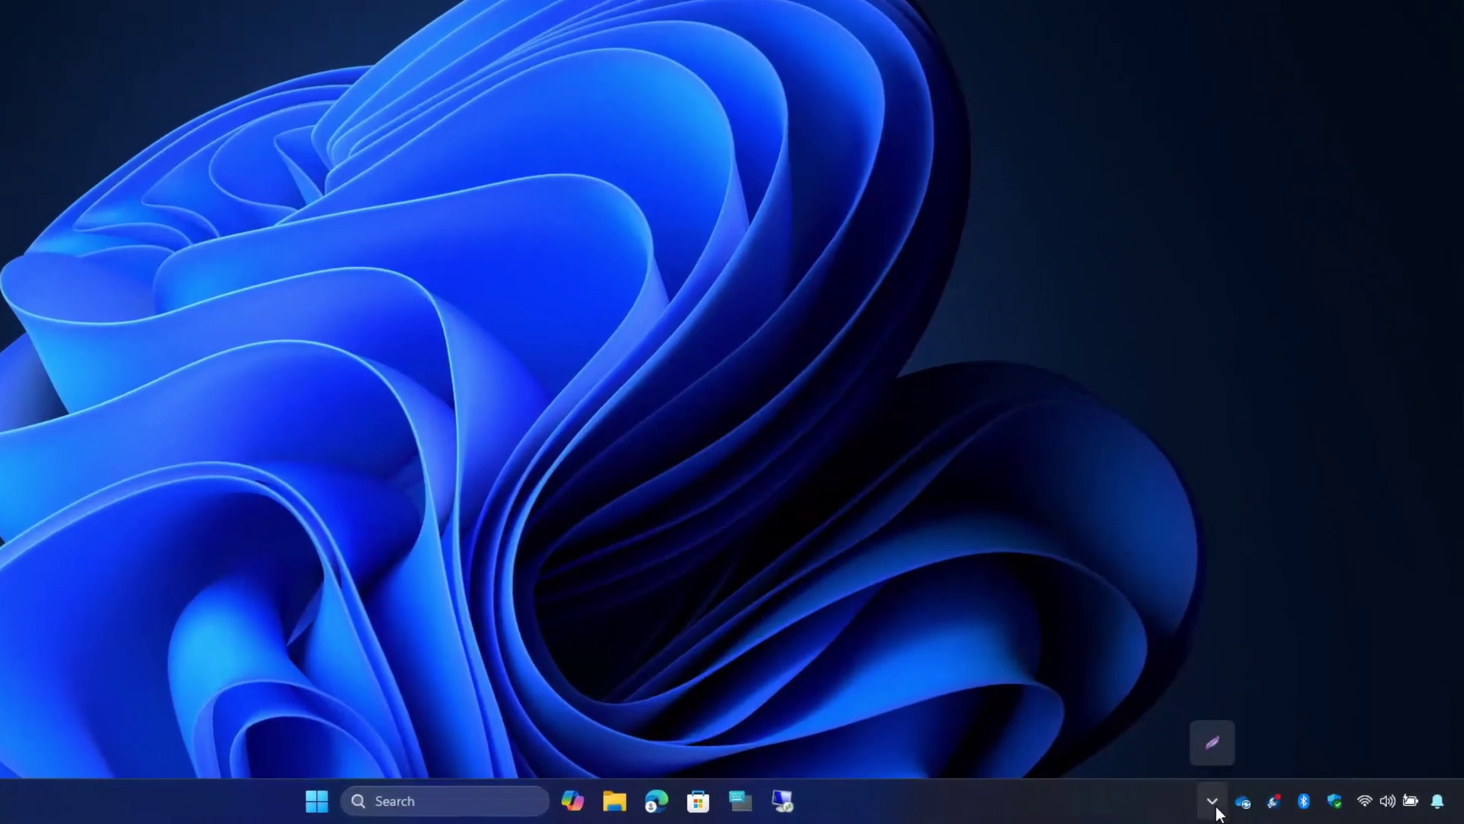
{"action": "left_click", "coordinate": [1217, 744]}
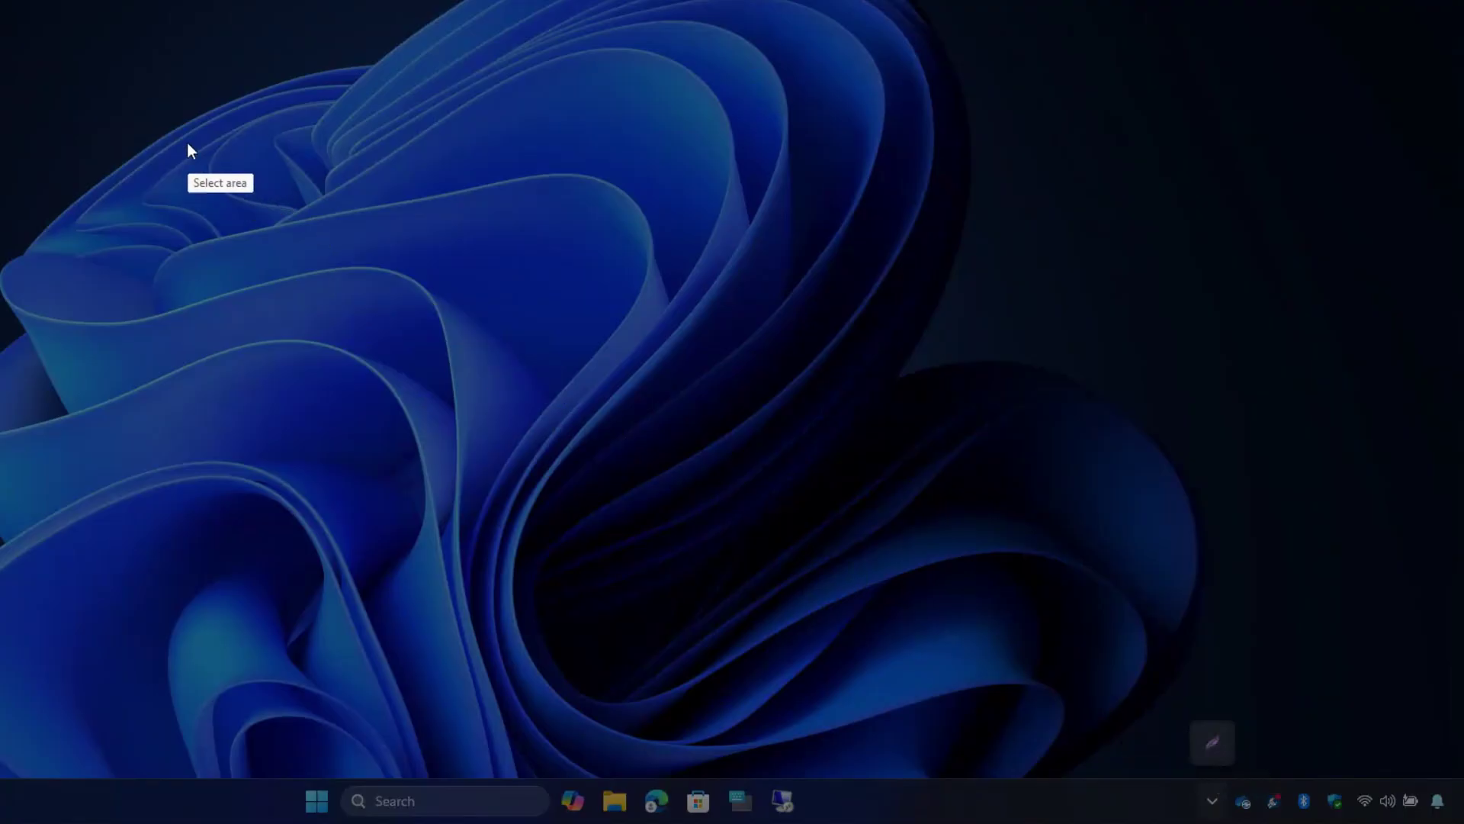
{"action": "mouse_move", "coordinate": [82, 41]}
{"action": "left_mouse_down"}
{"action": "mouse_move", "coordinate": [529, 319]}
{"action": "mouse_move", "coordinate": [955, 525]}
{"action": "left_mouse_up"}
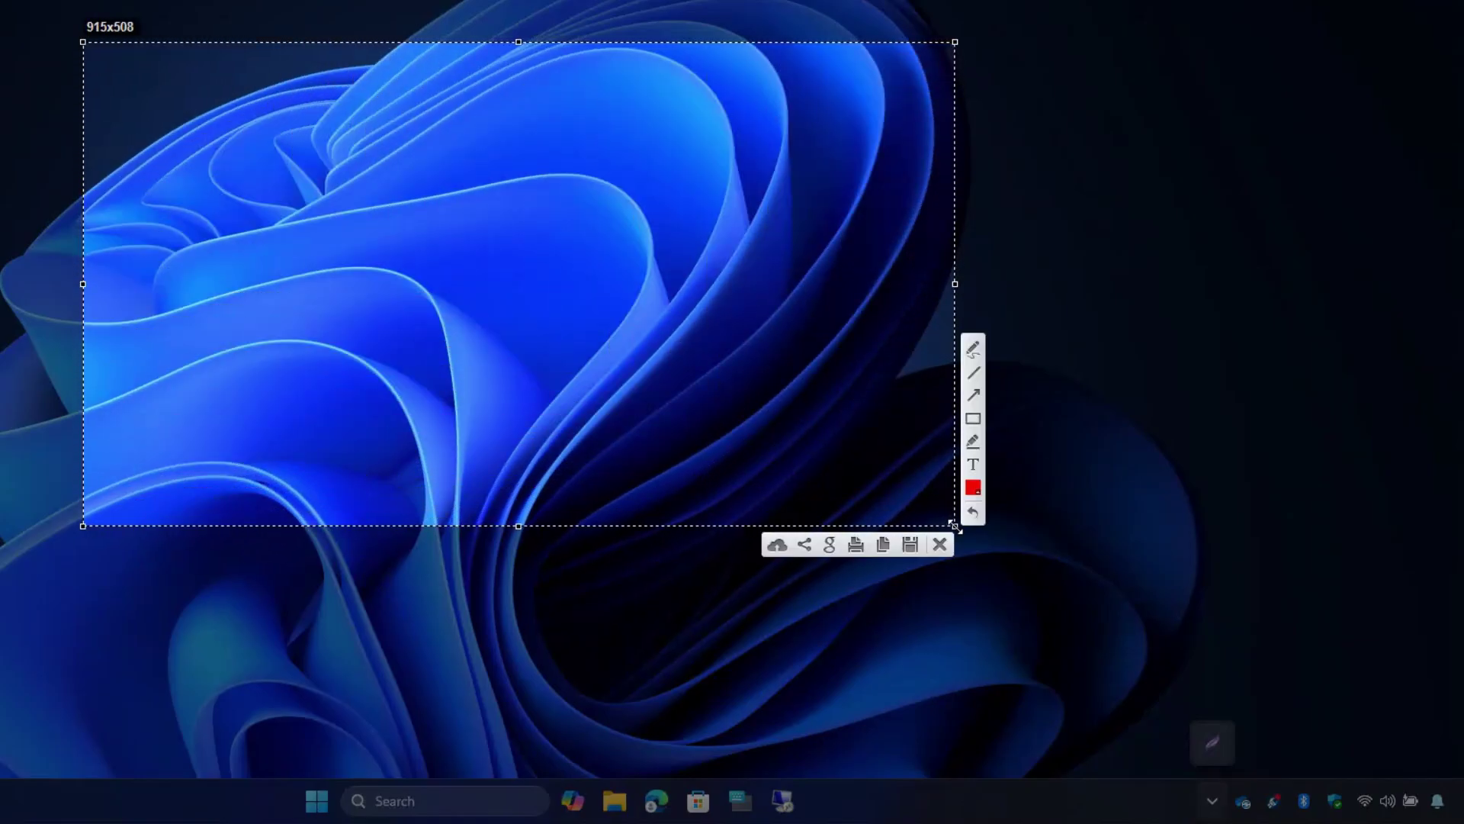